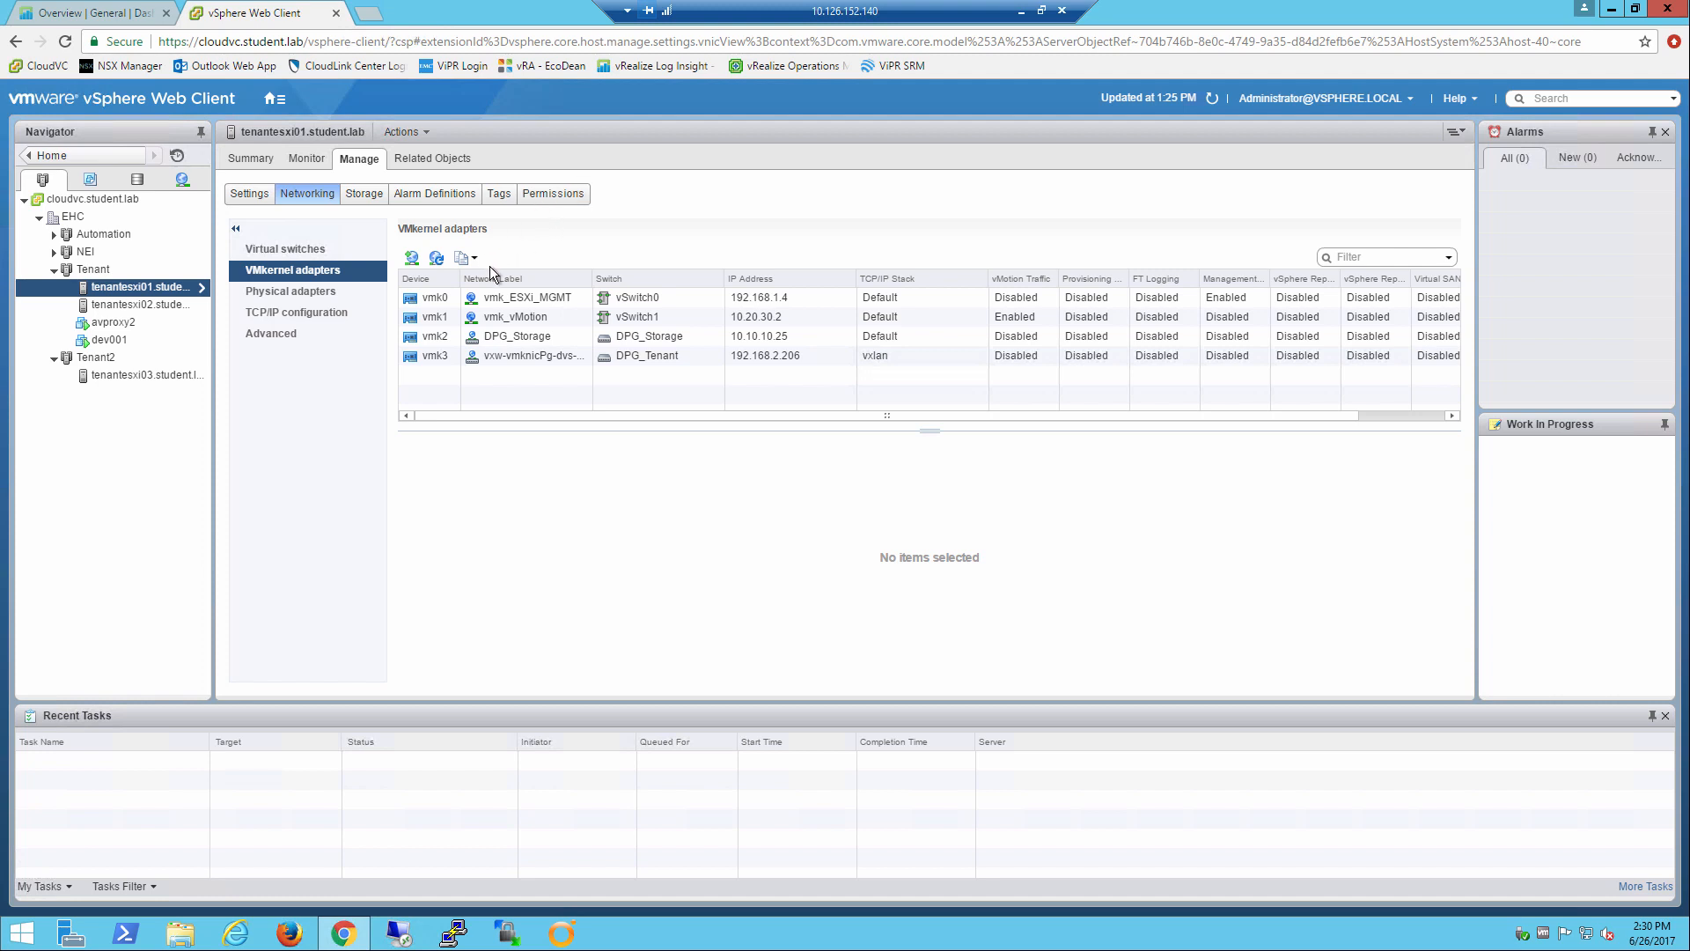
Set the static IPv4 address of the vmk1 vMotion adapter on tenantesxi01 to 10.21.30.2.
click(636, 318)
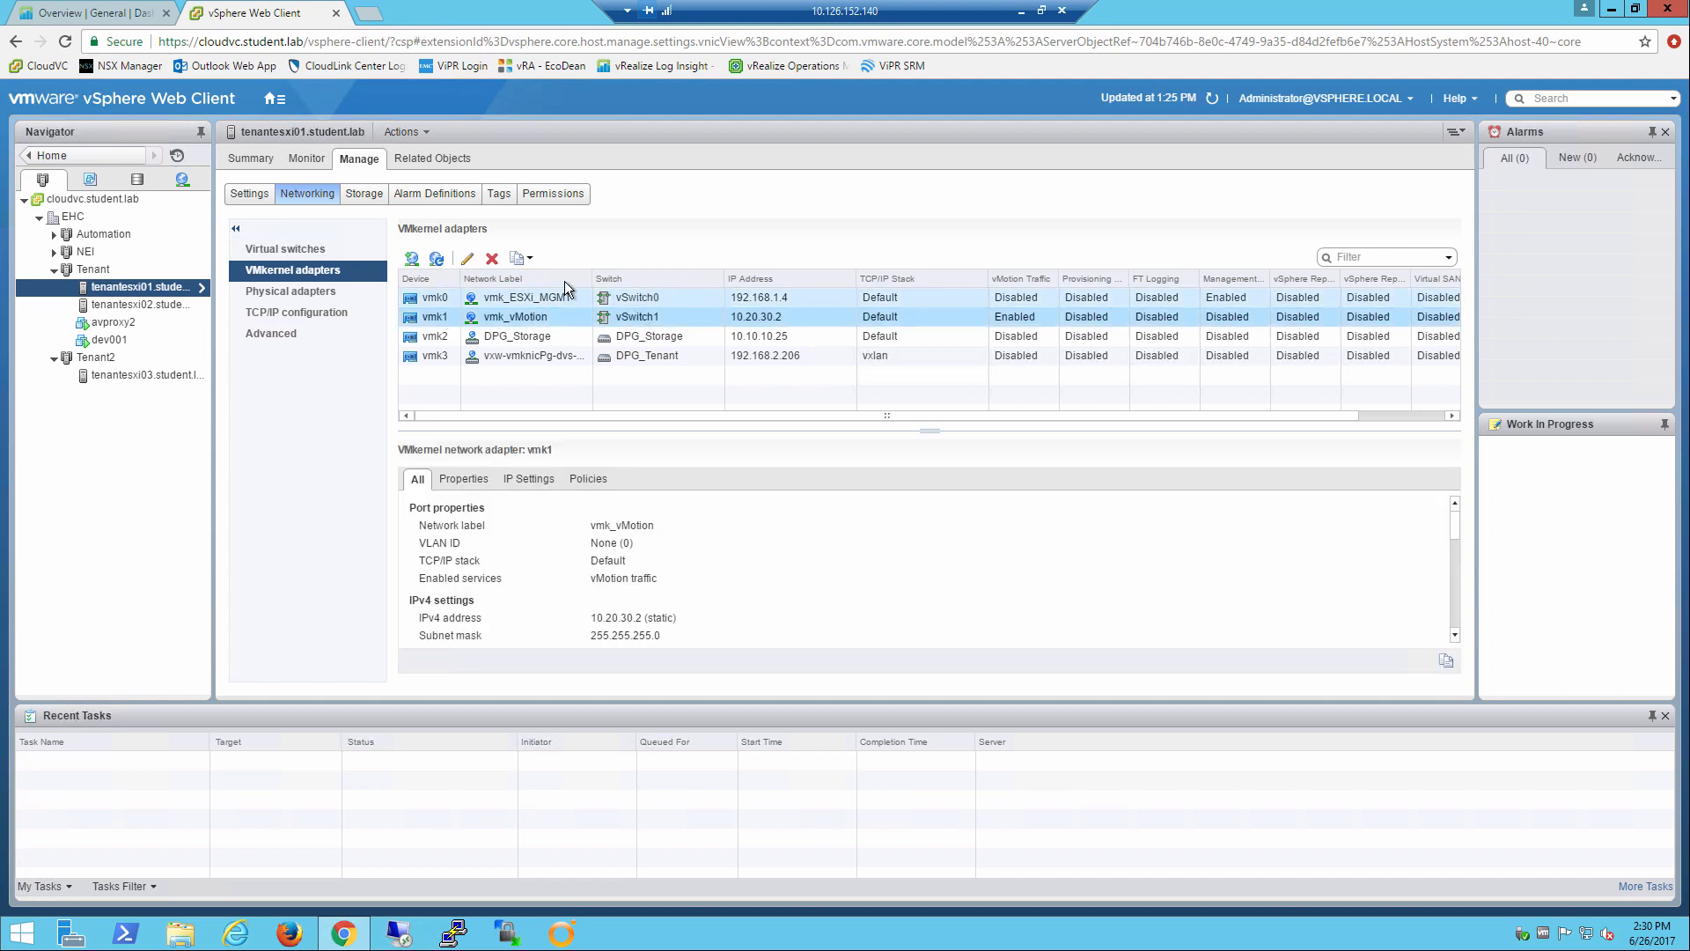
click(466, 259)
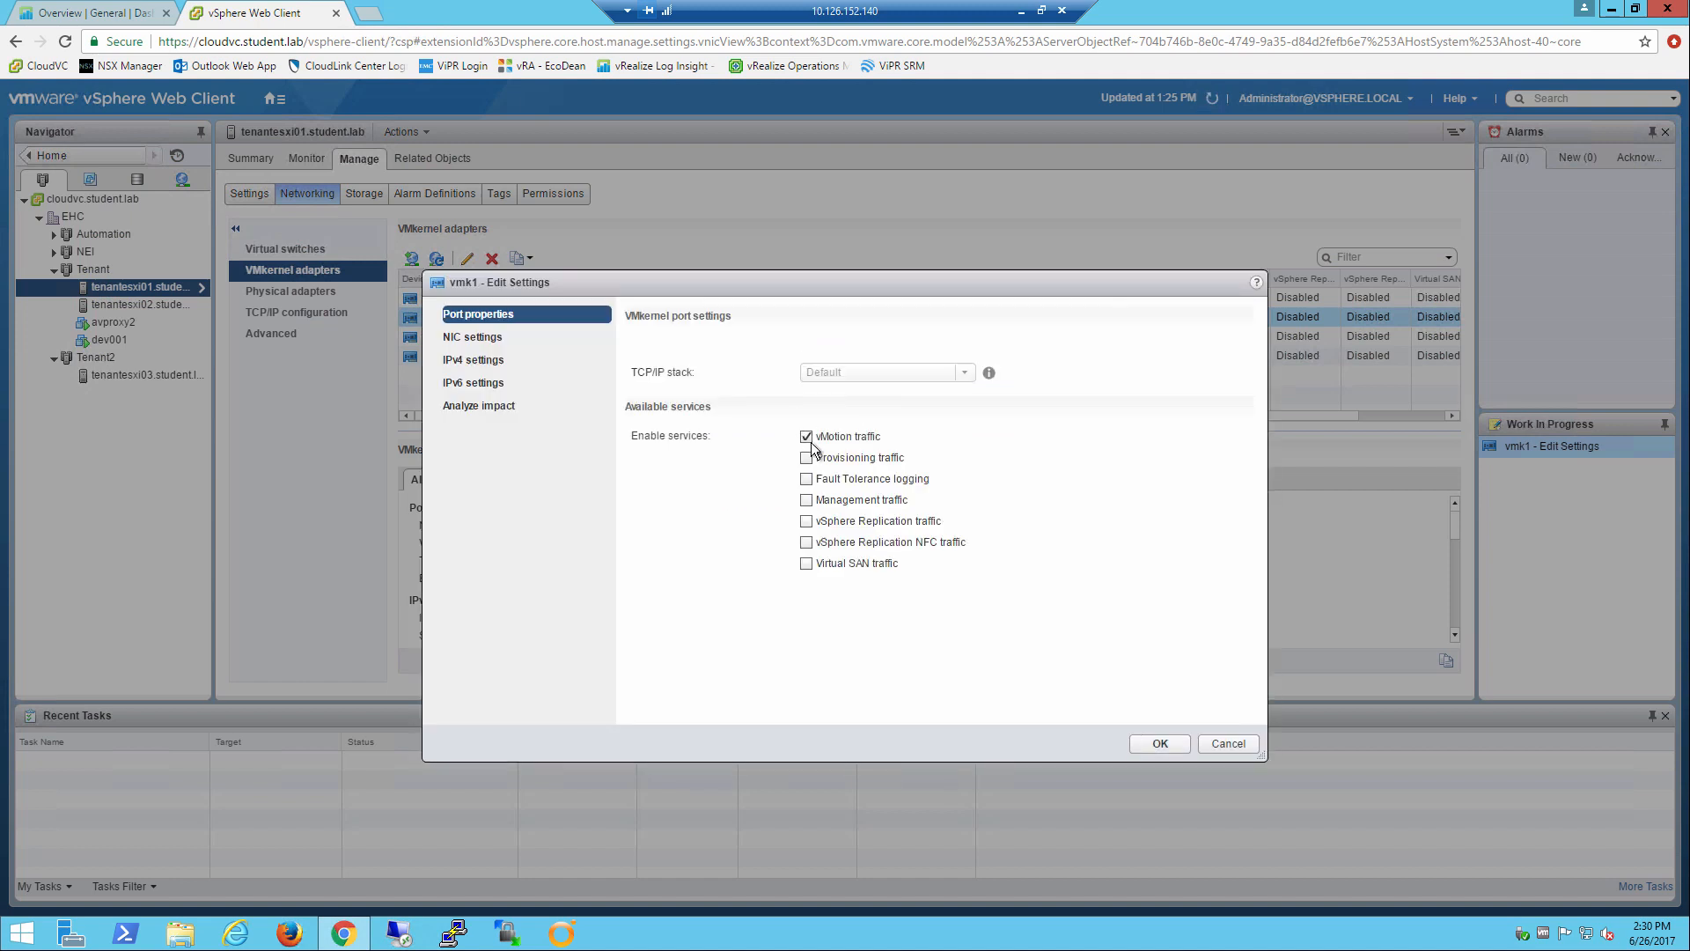
click(473, 359)
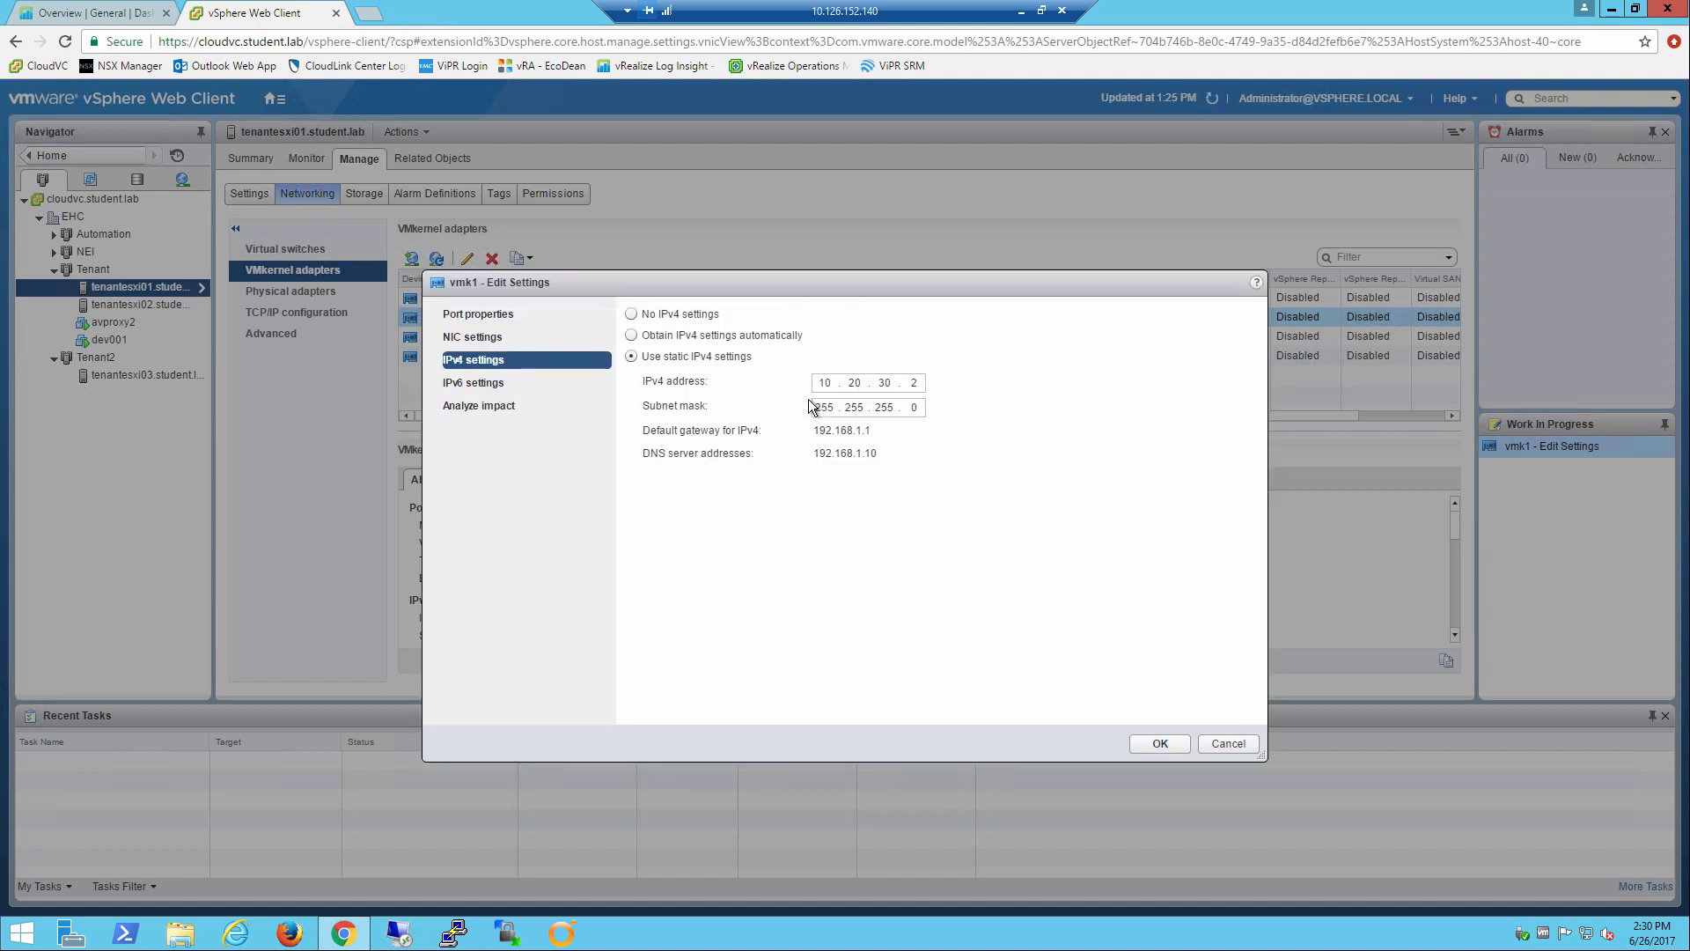
click(867, 381)
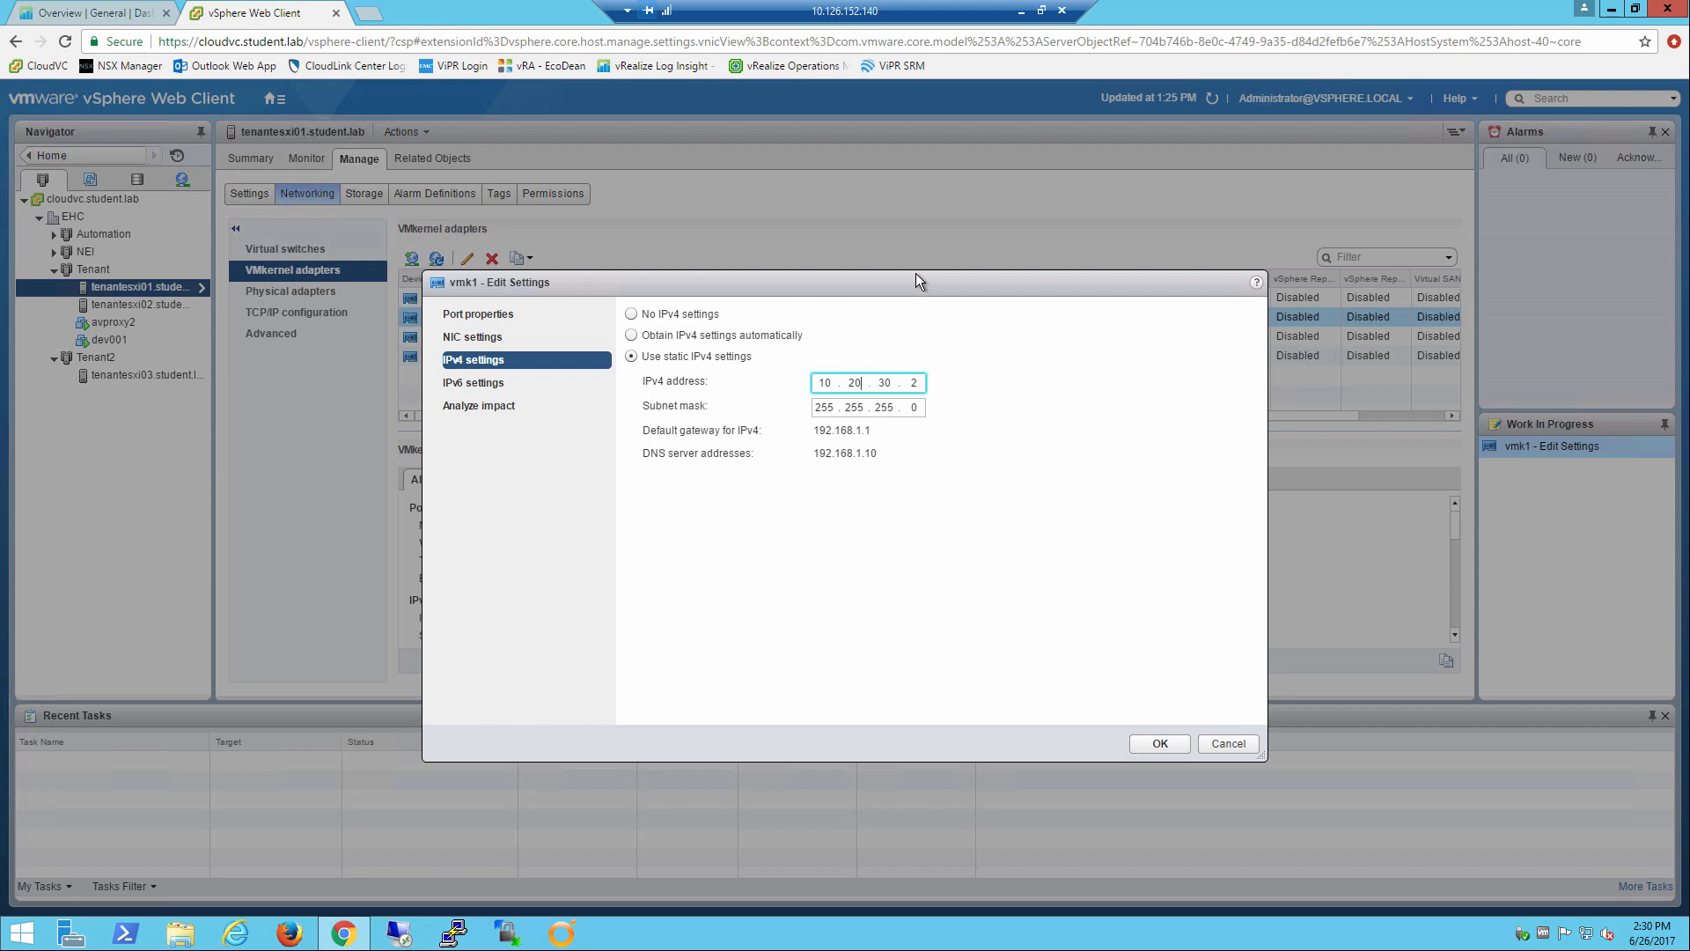
click(1160, 744)
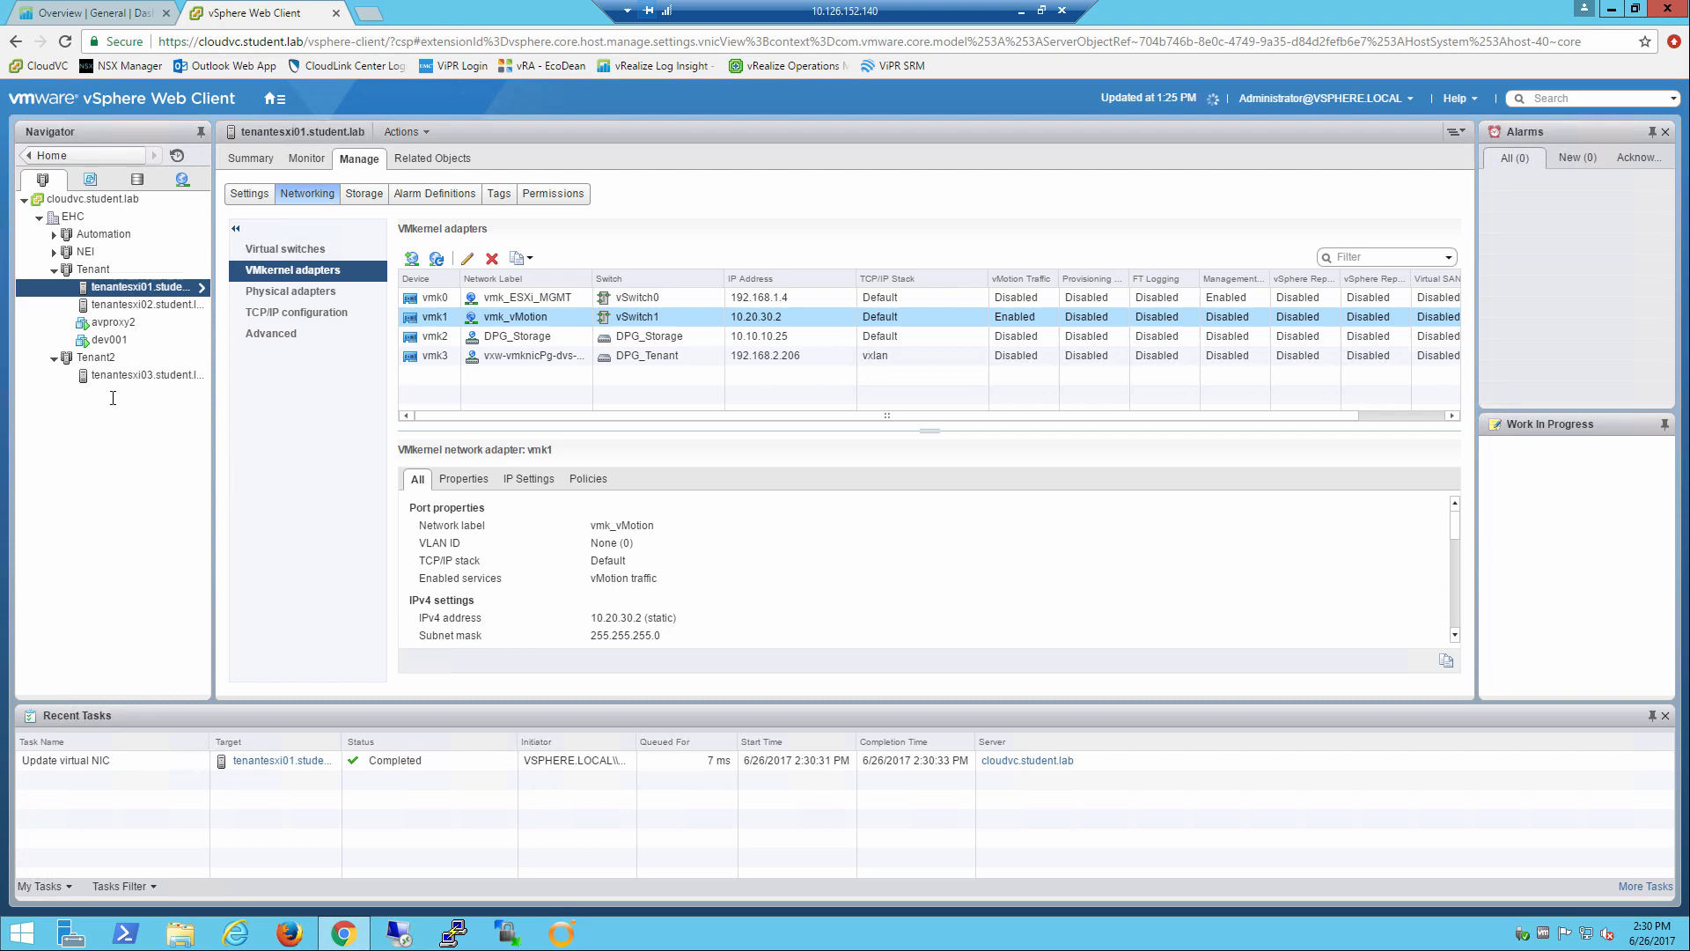
Try to migrate dev001 to host tenantesxi01.student.lab, changing the compute resource only and keeping its network, with high vMotion priority.
right_click(107, 341)
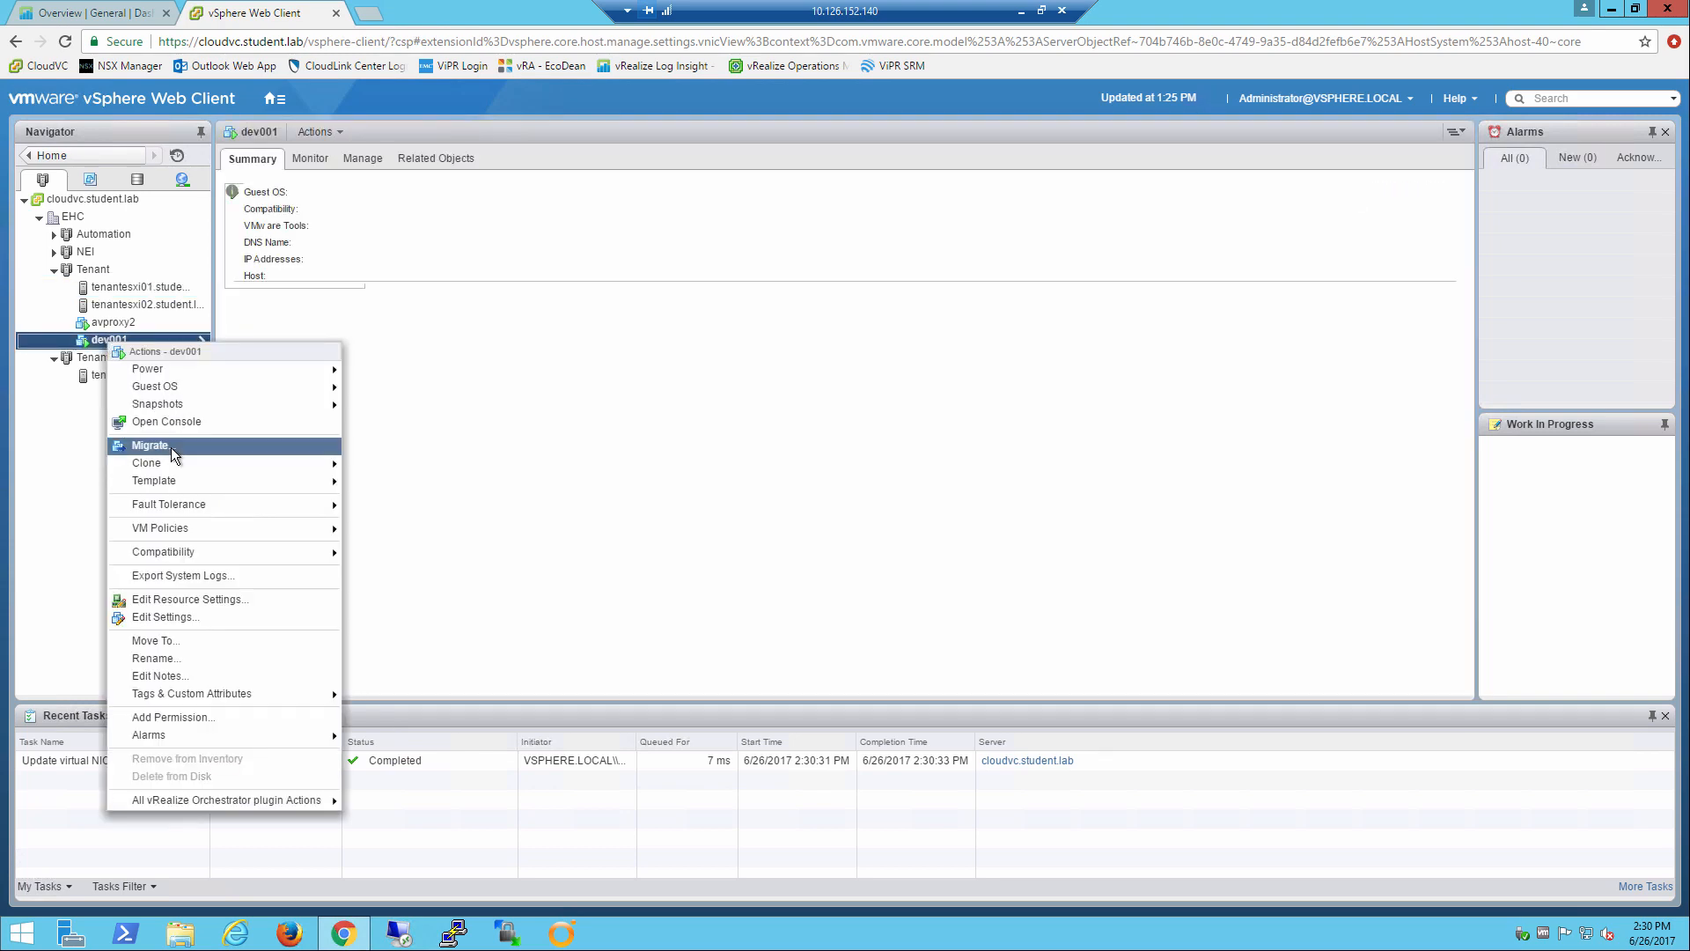
click(174, 447)
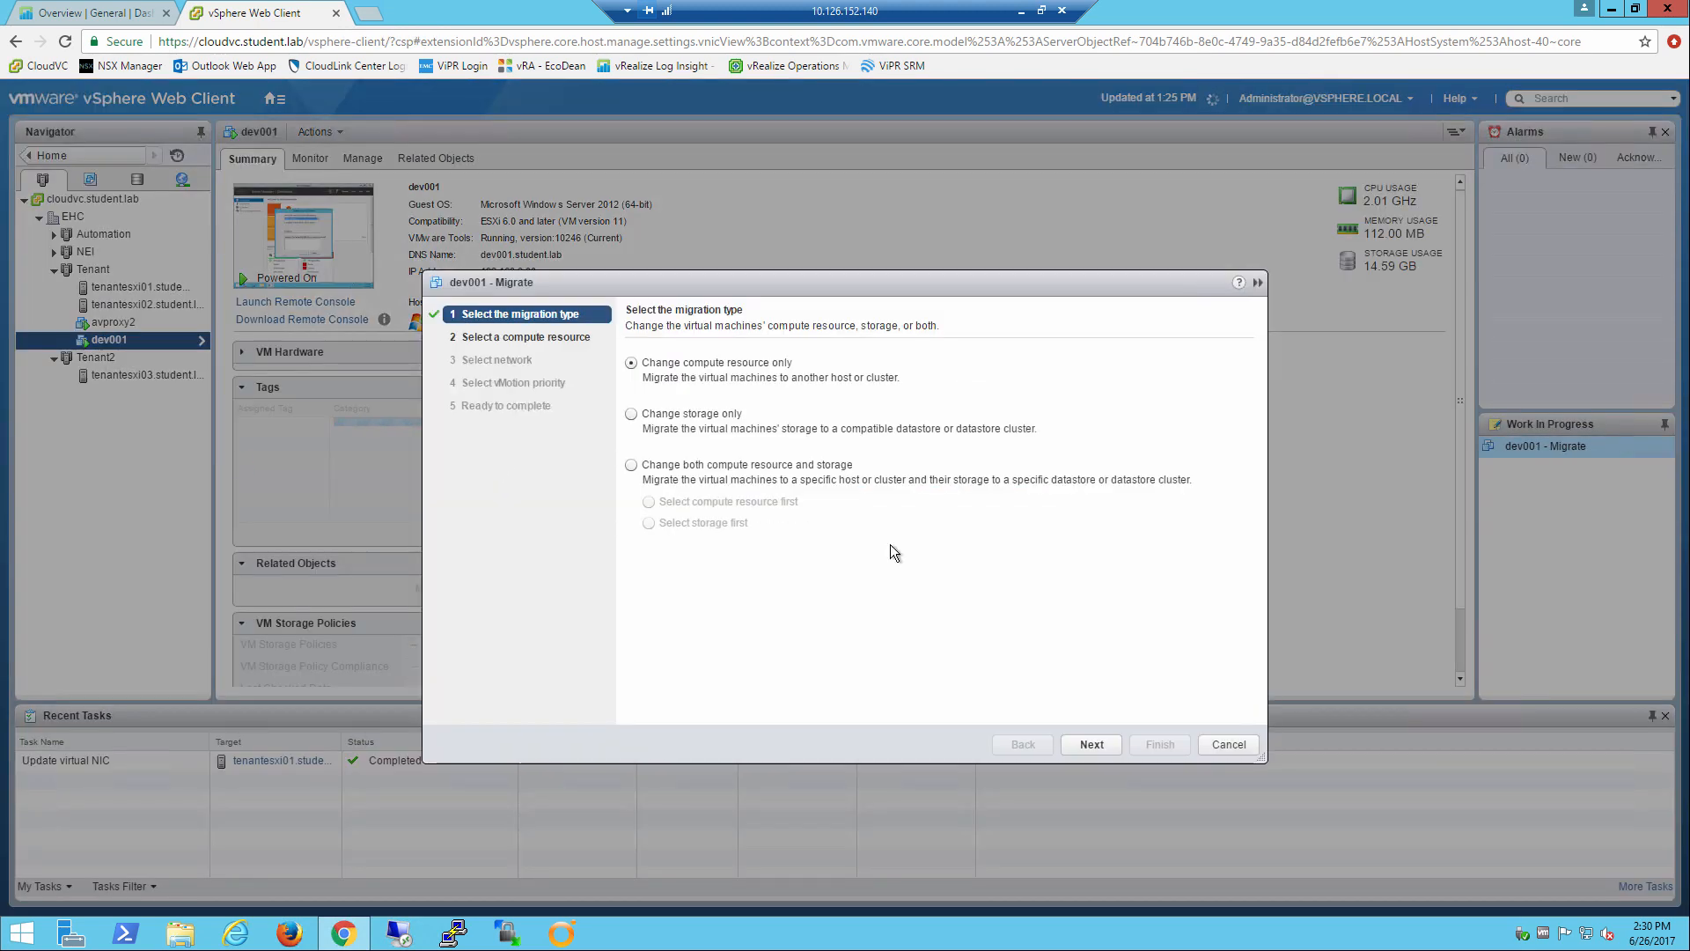
click(1090, 745)
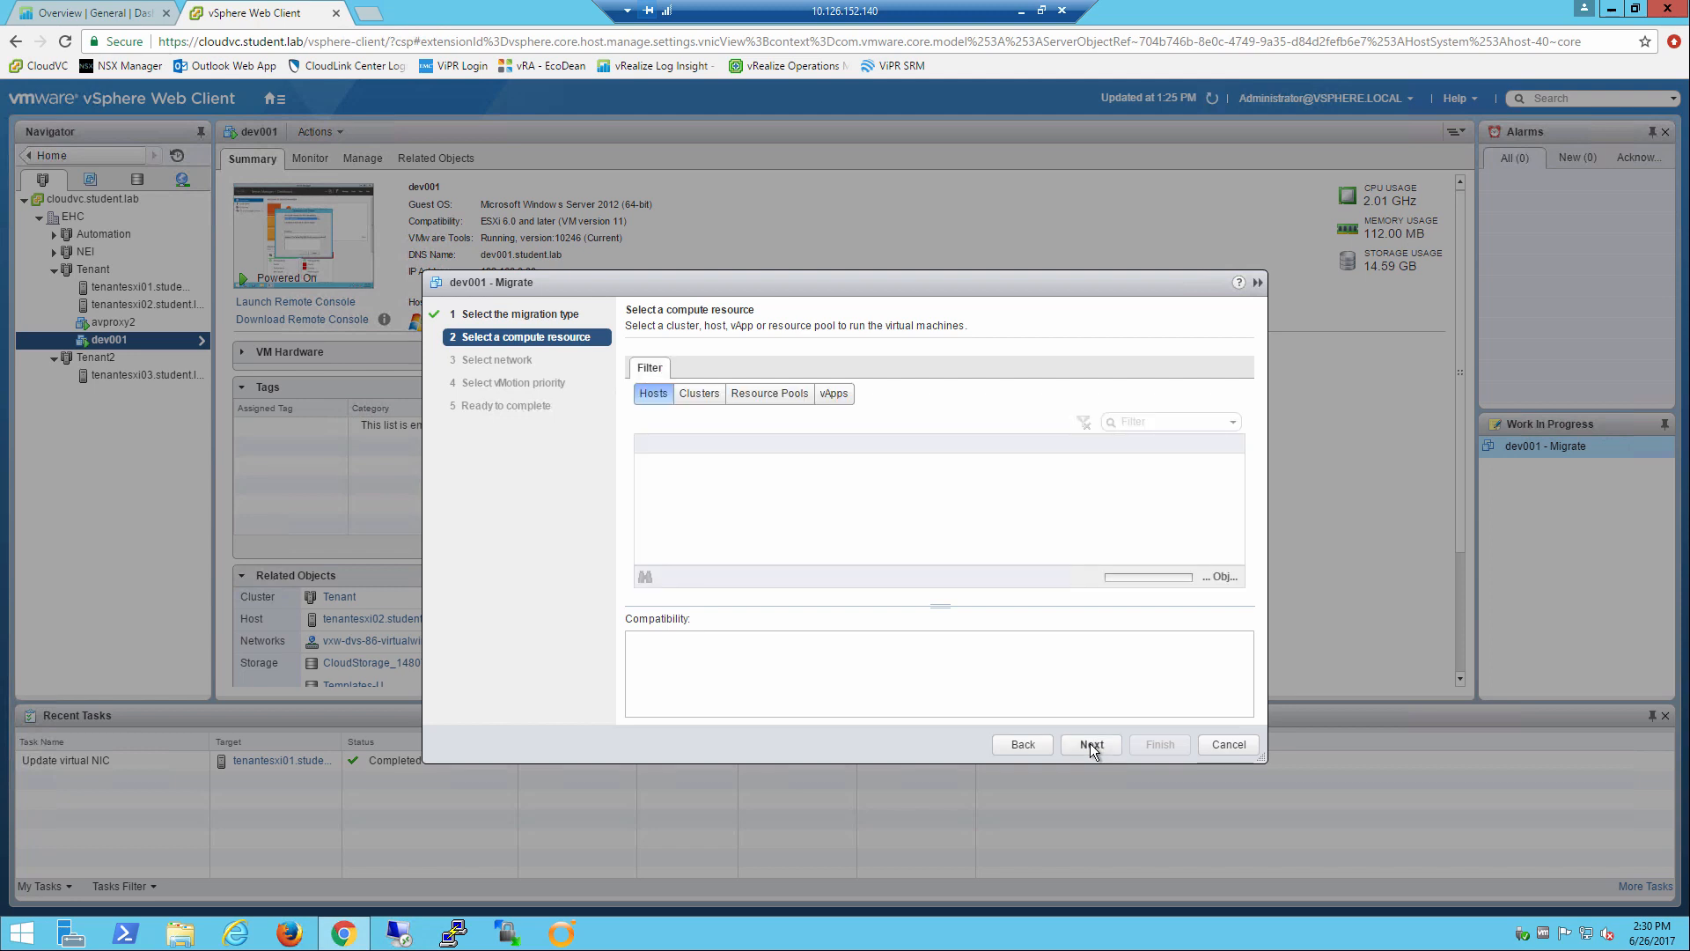
click(1090, 743)
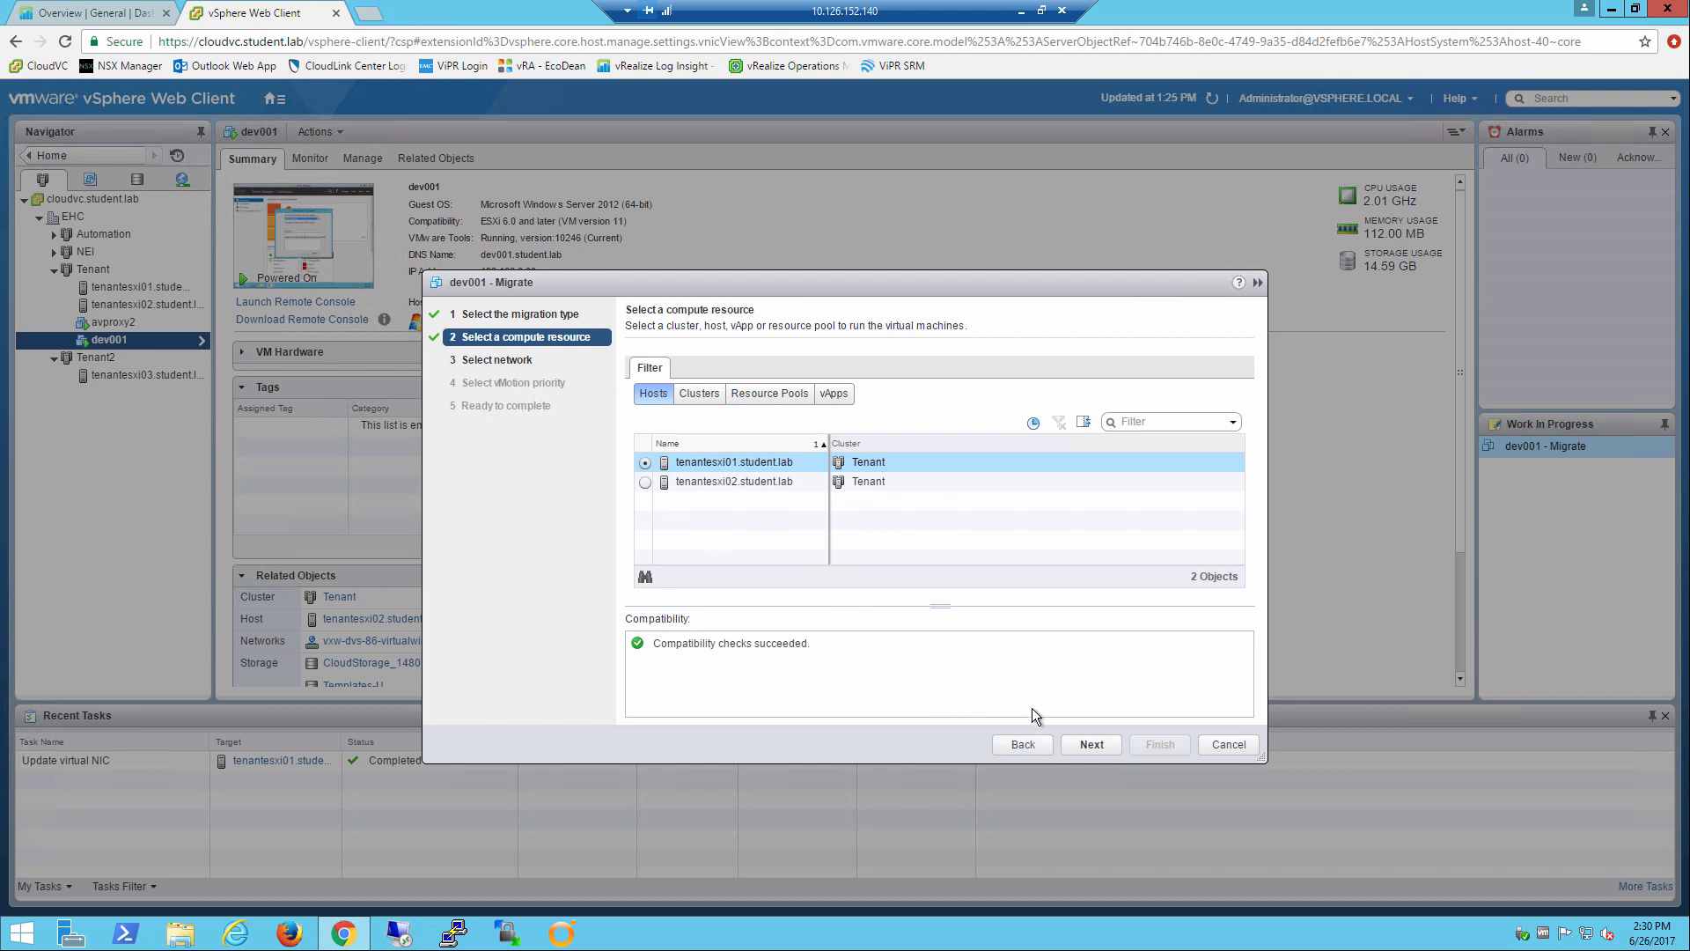
click(1091, 745)
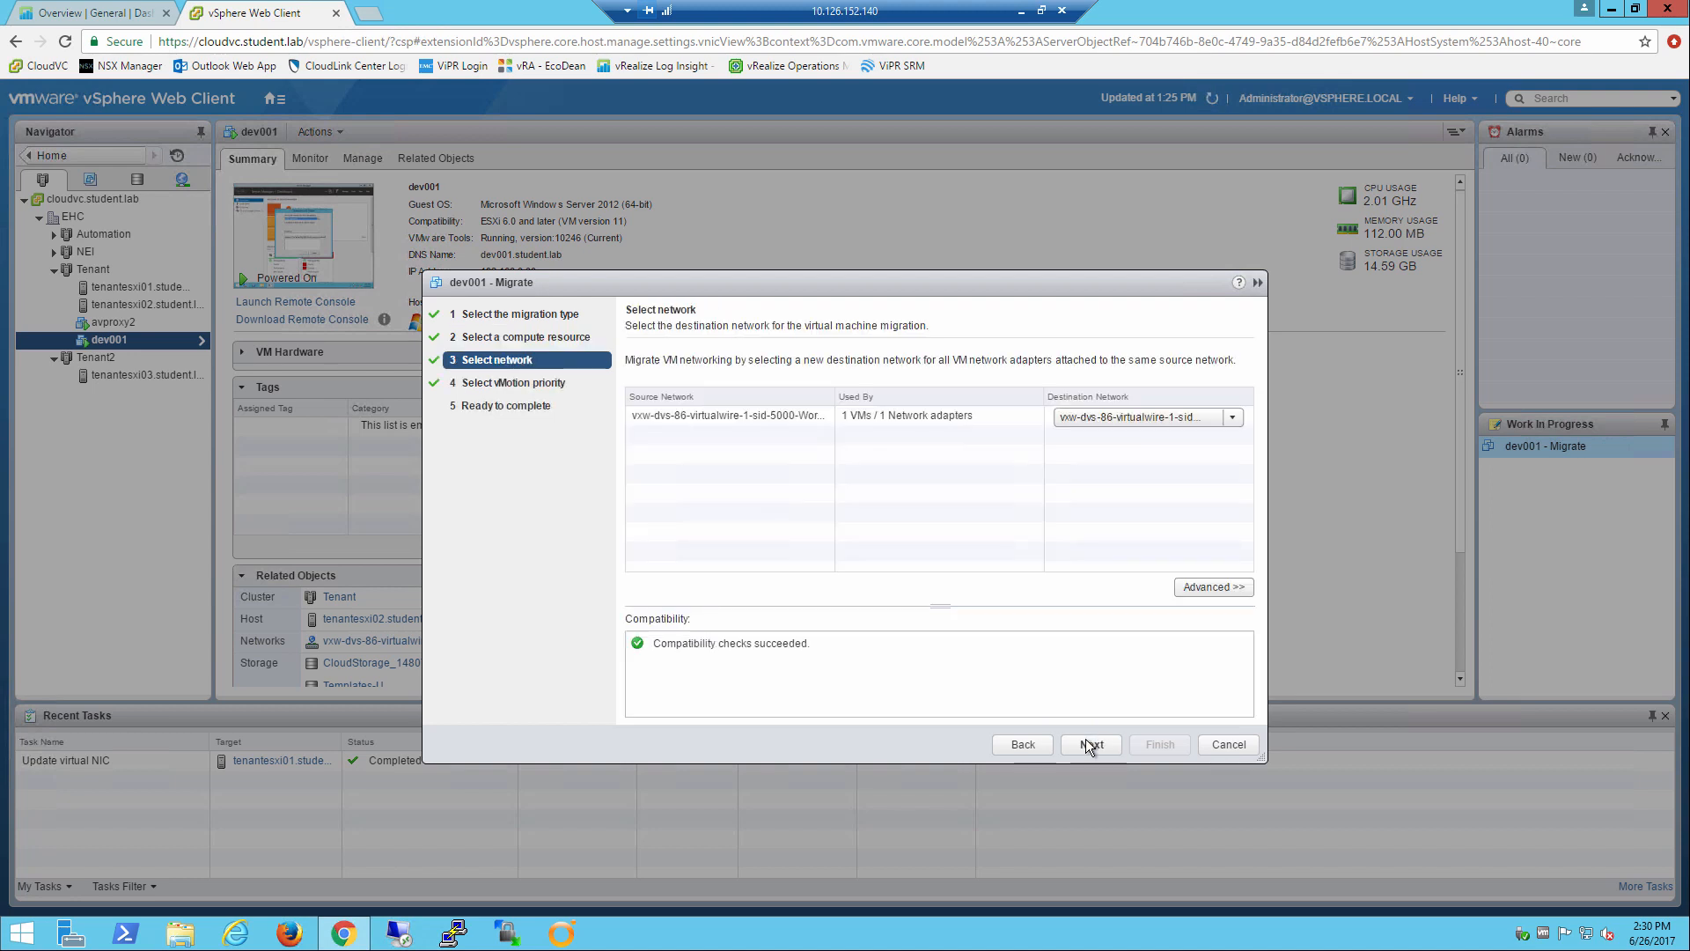
click(1092, 745)
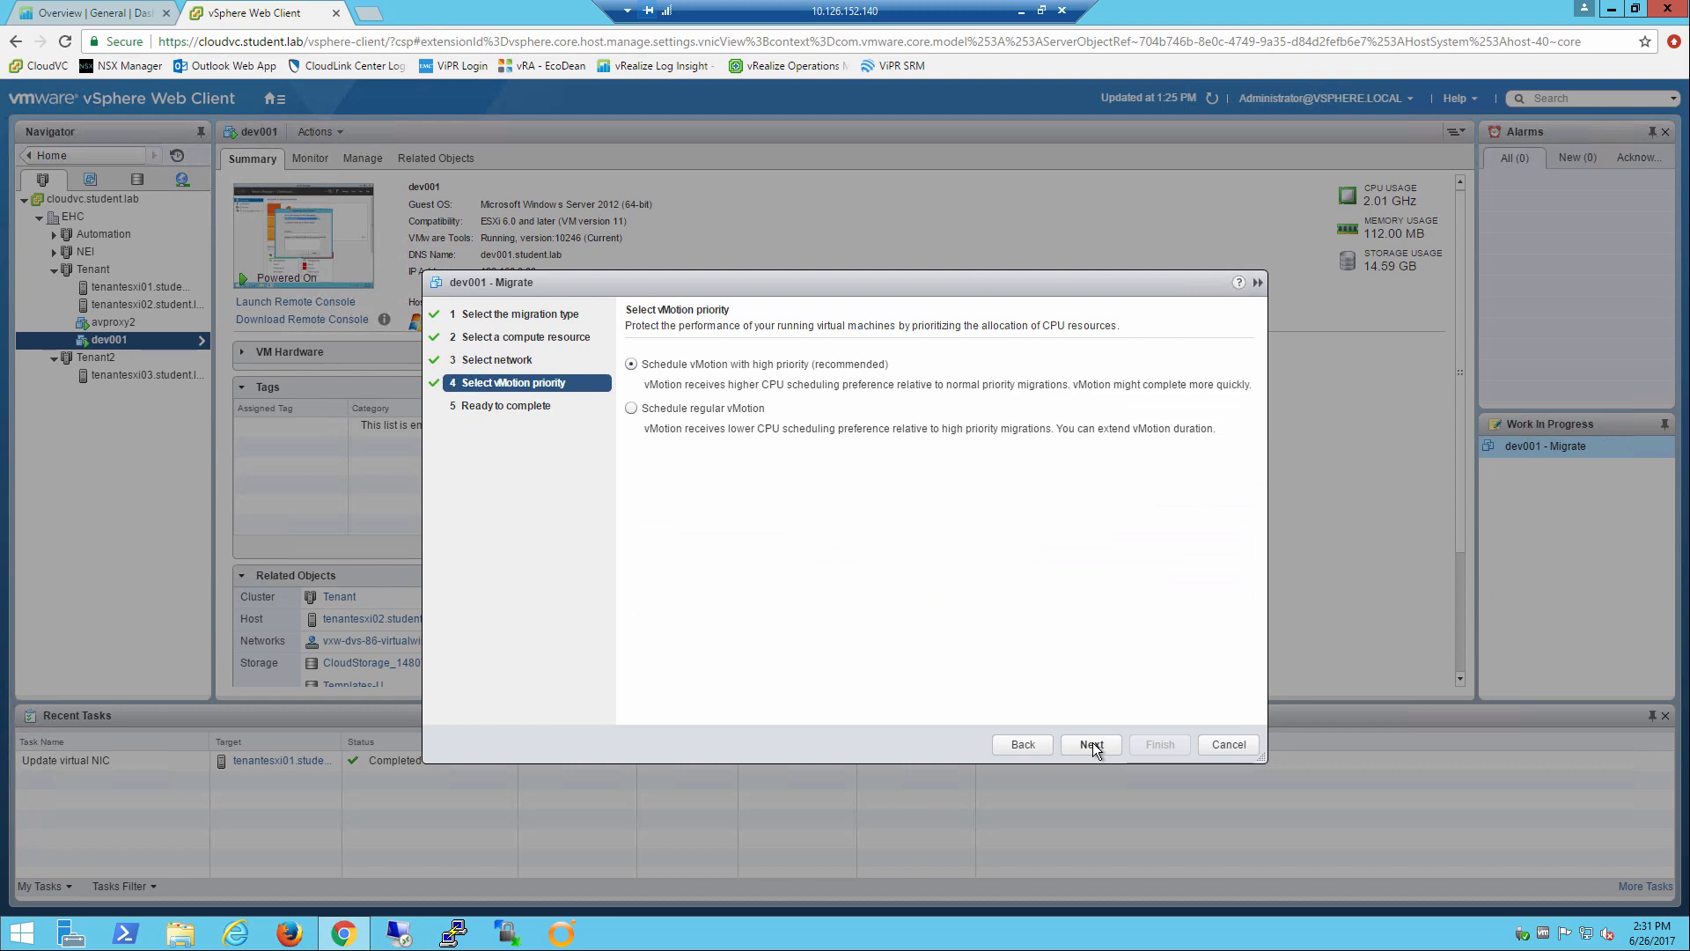
click(1091, 744)
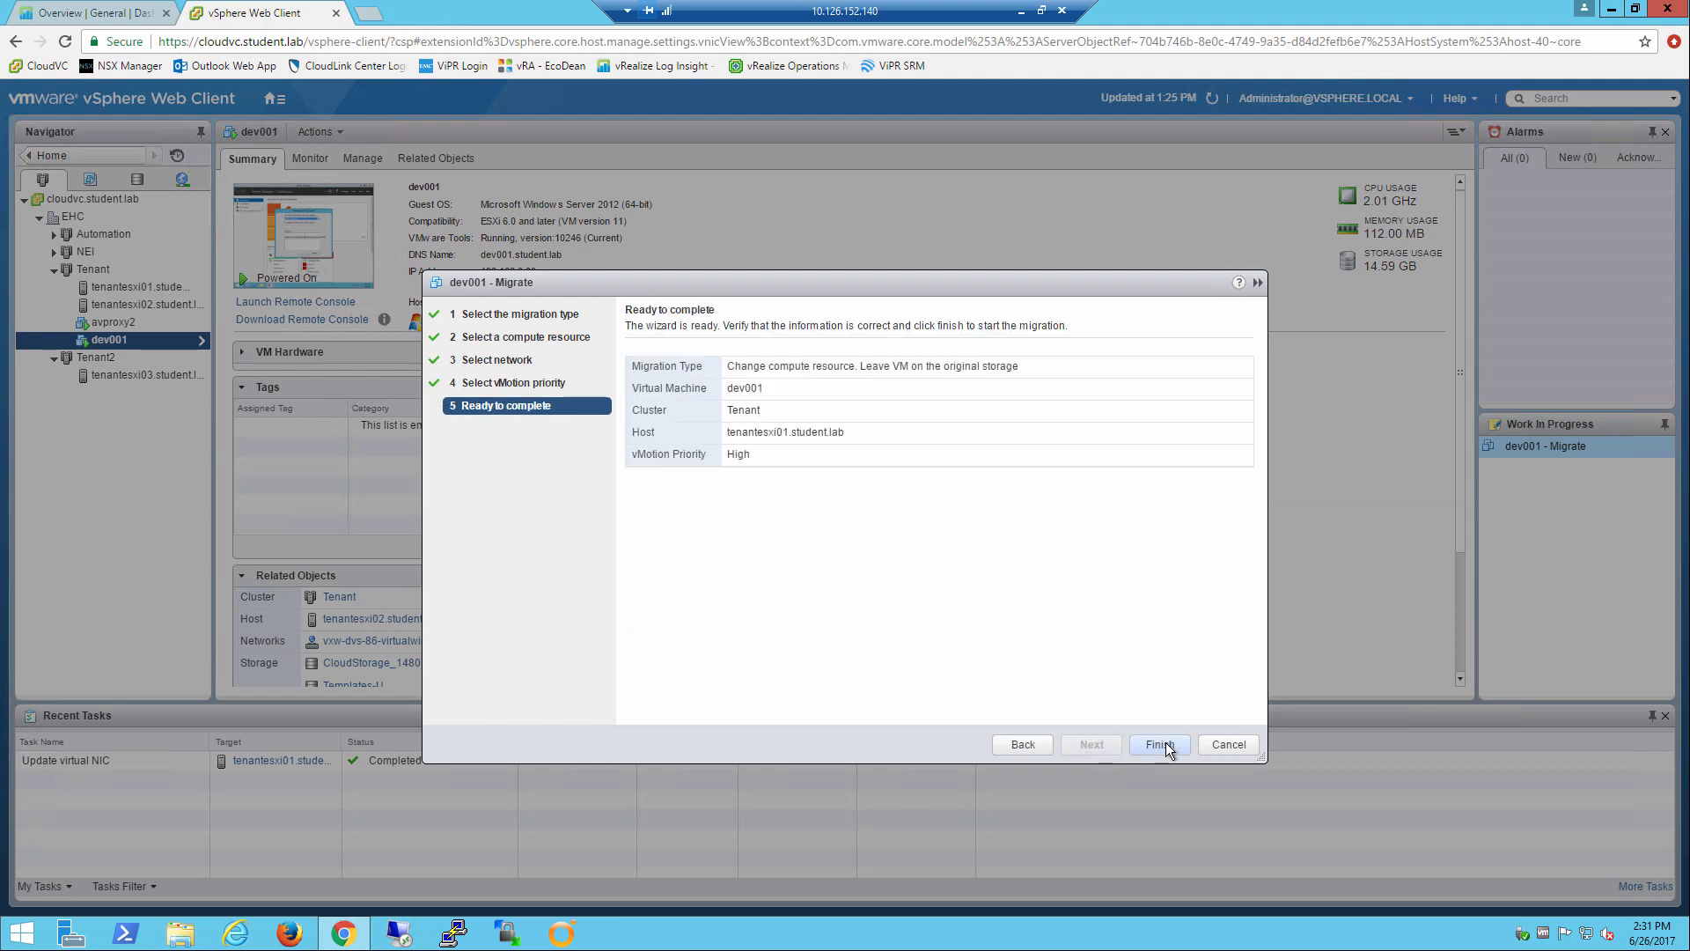
click(1160, 744)
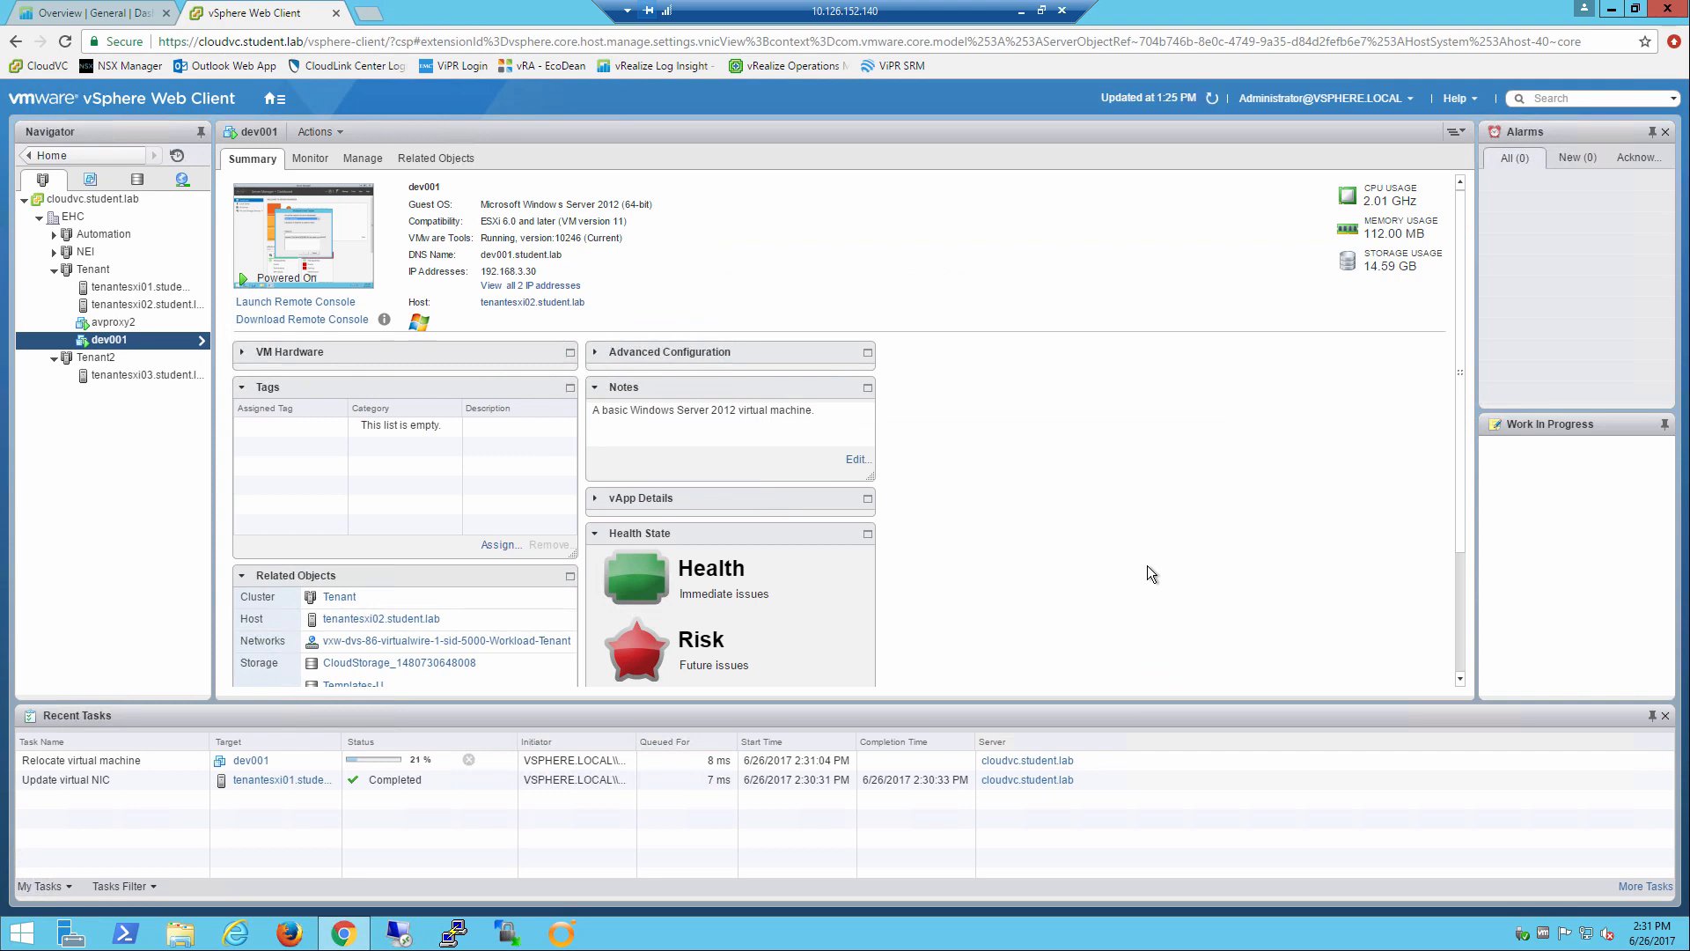
Switch to Log Insight and search the latest 5 minutes of events for "vmotion" in Interactive Analytics.
click(95, 13)
click(341, 96)
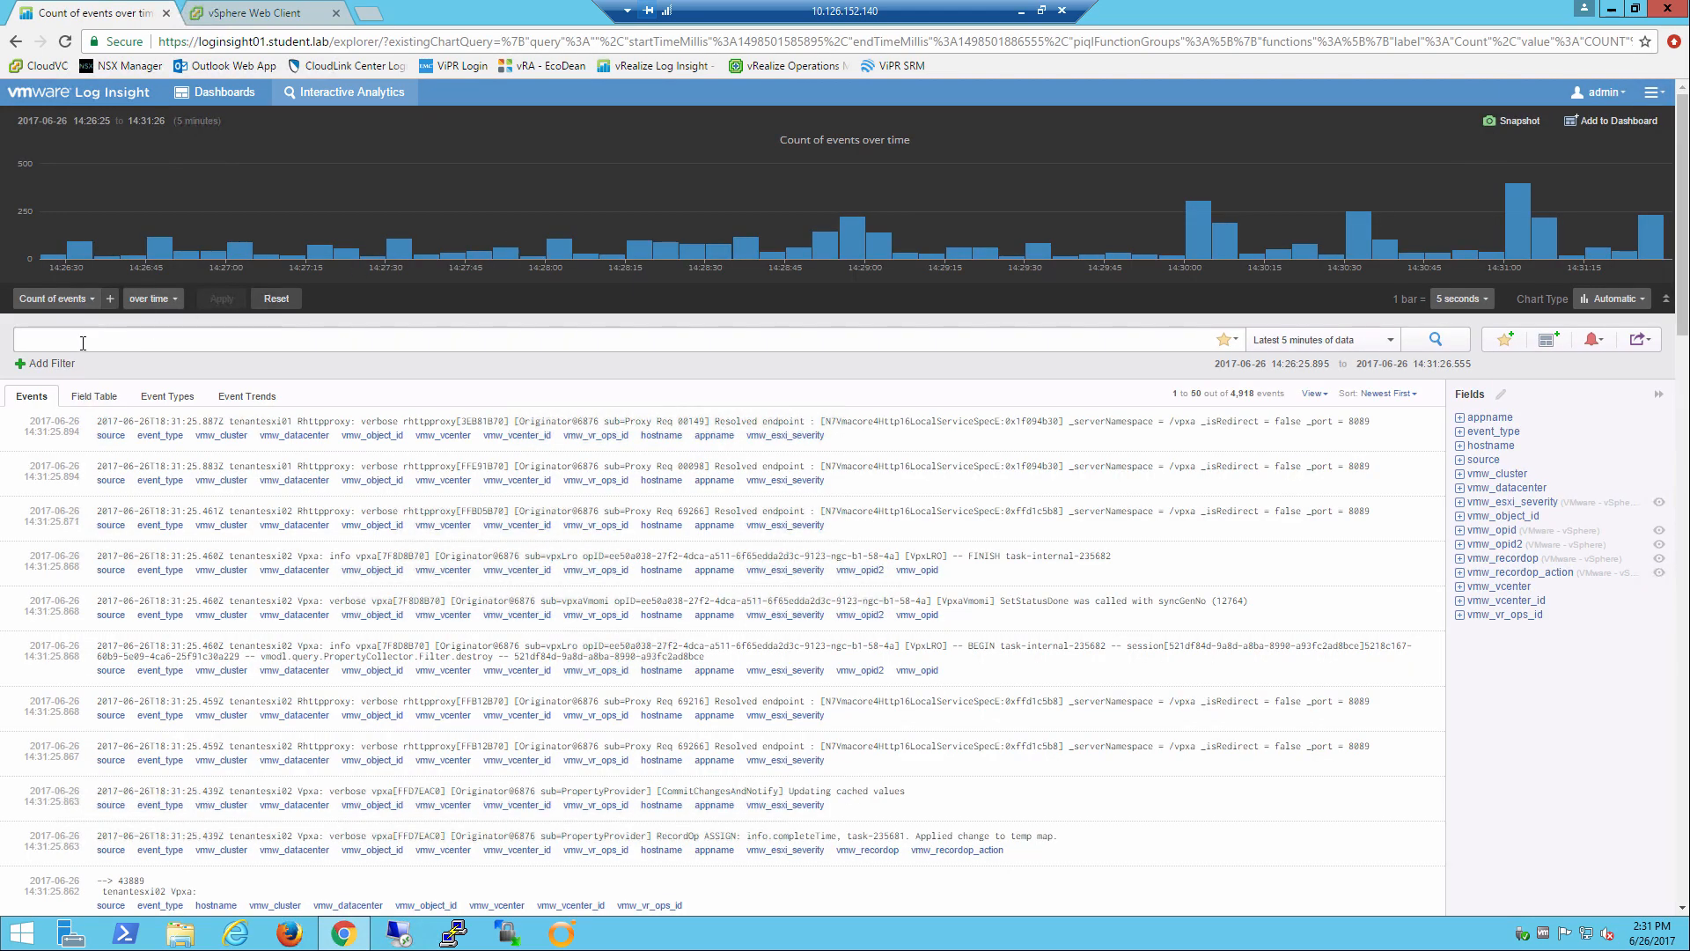
click(82, 343)
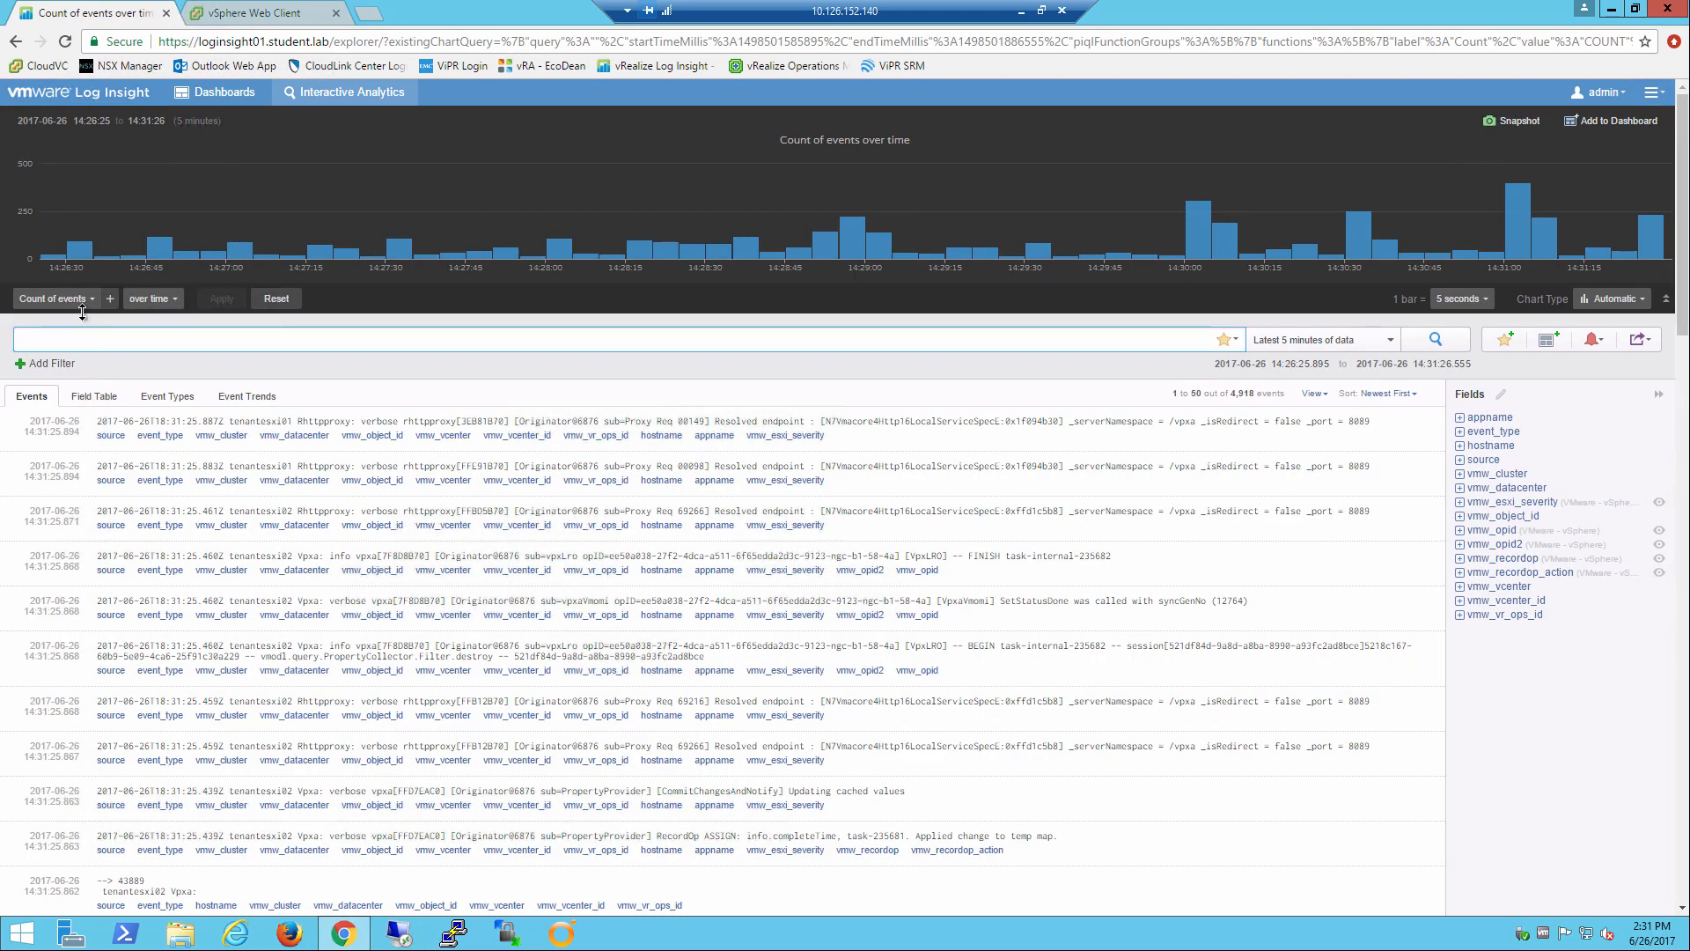
text(vmotion)
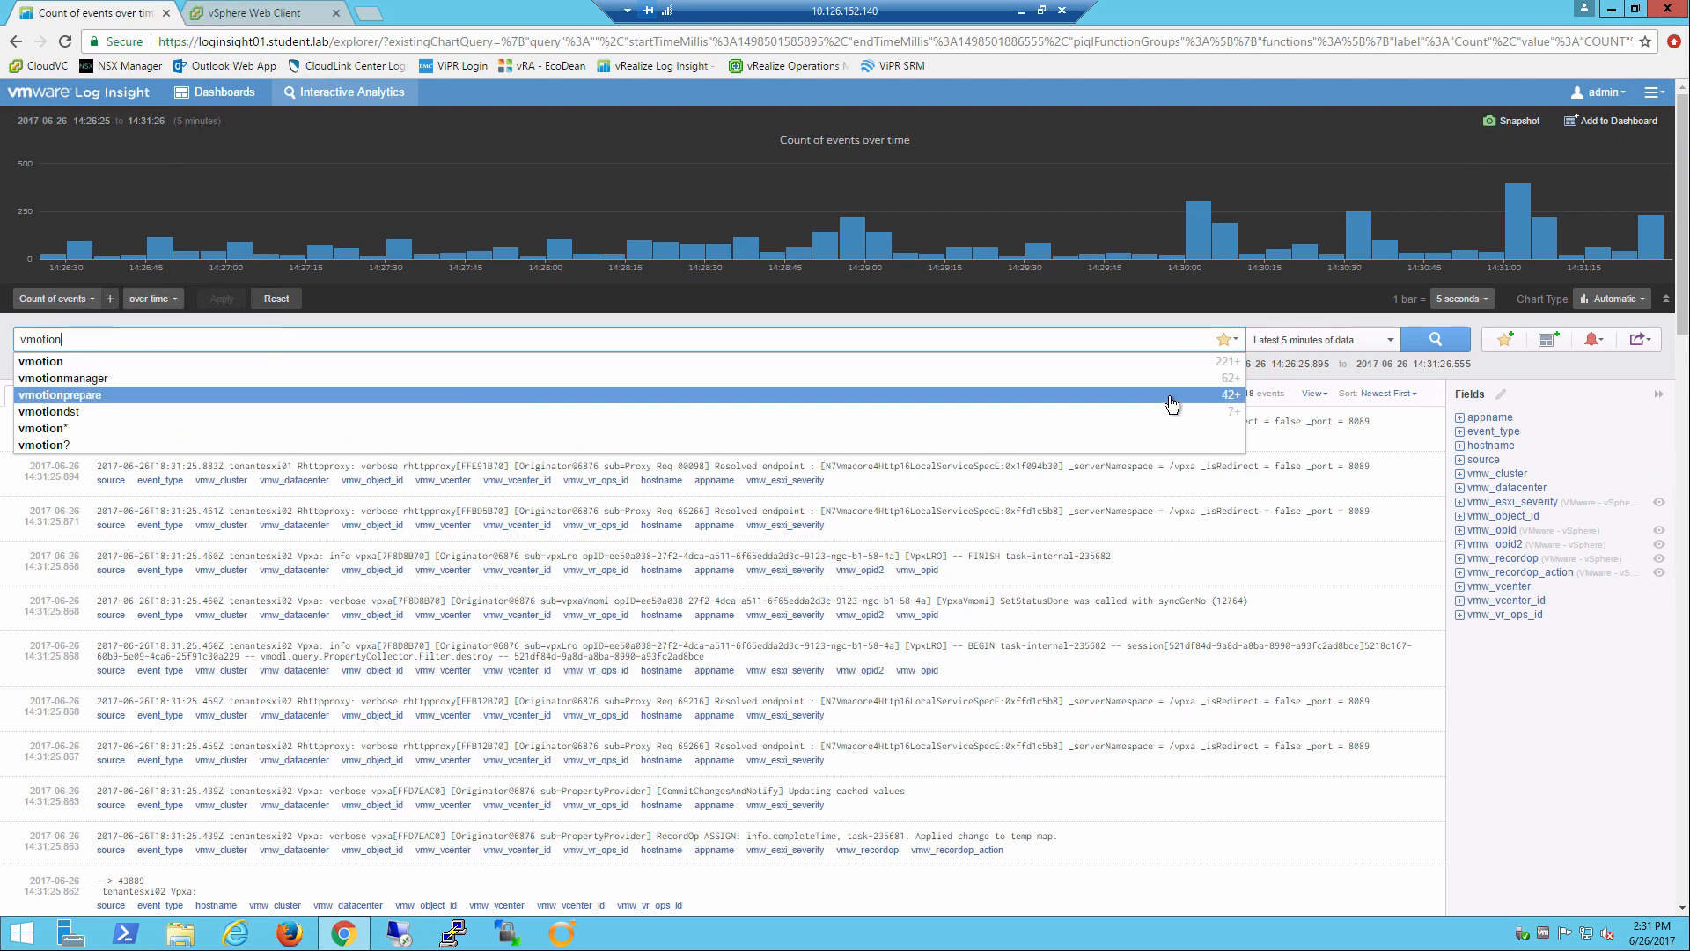
click(1435, 344)
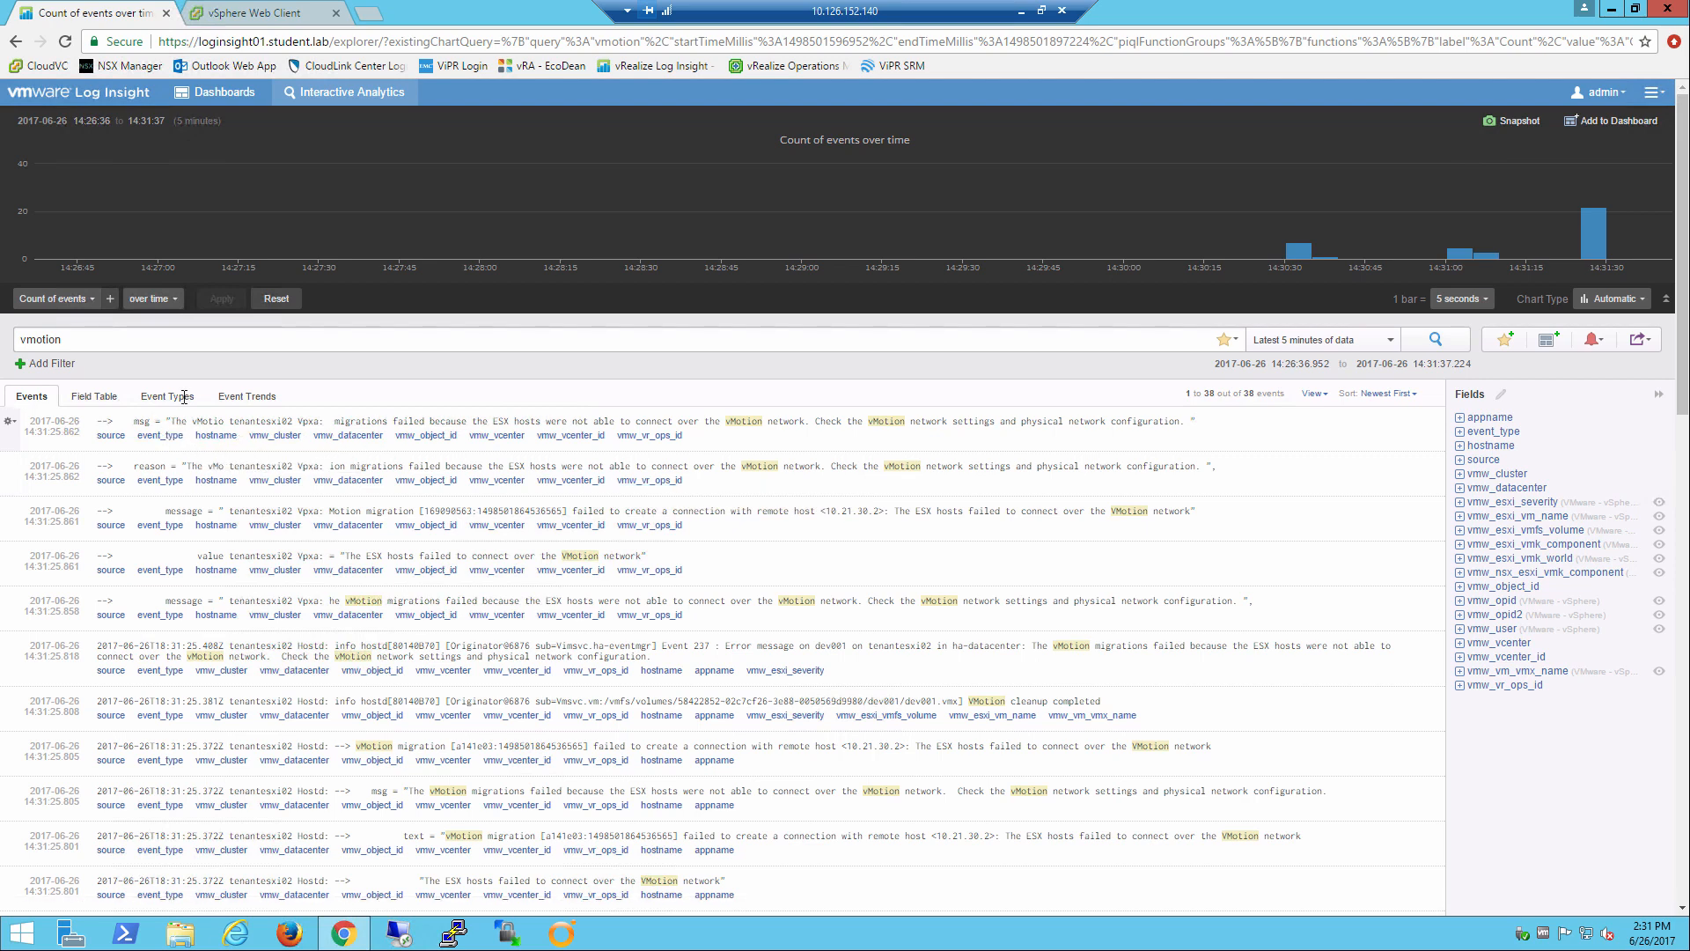
Compare the newest vMotion event's timestamp in Log Insight with the dev001 relocation task in vSphere Web Client, and dismiss the migration notification.
click(233, 20)
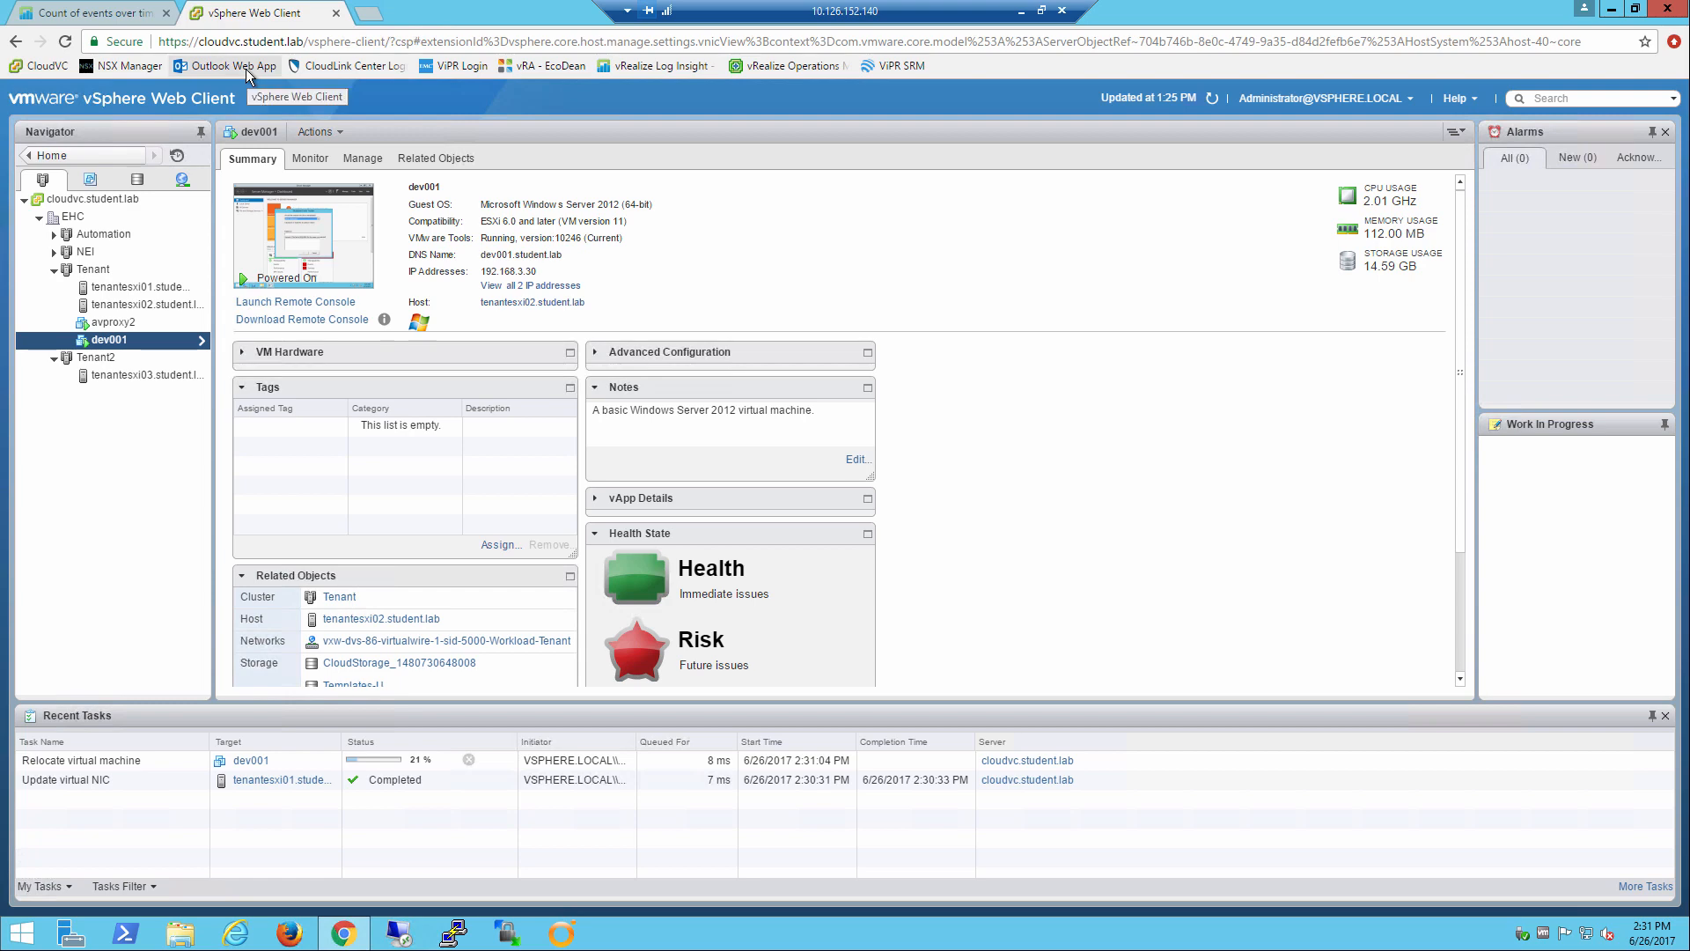
click(66, 15)
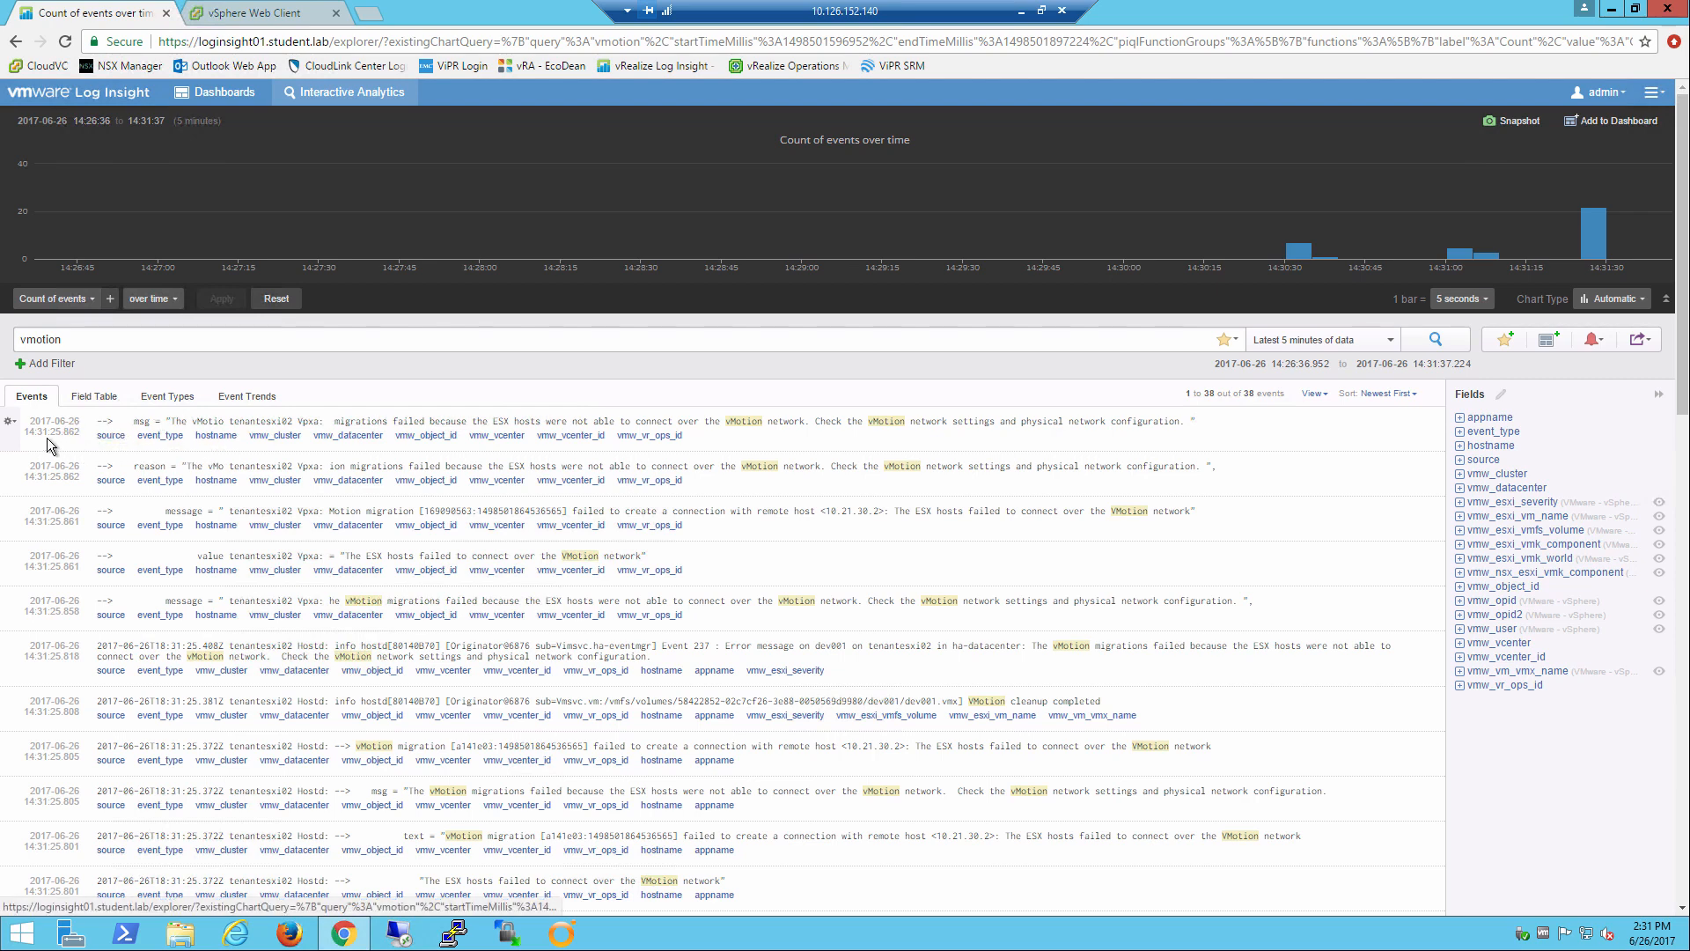
drag(25, 432, 57, 434)
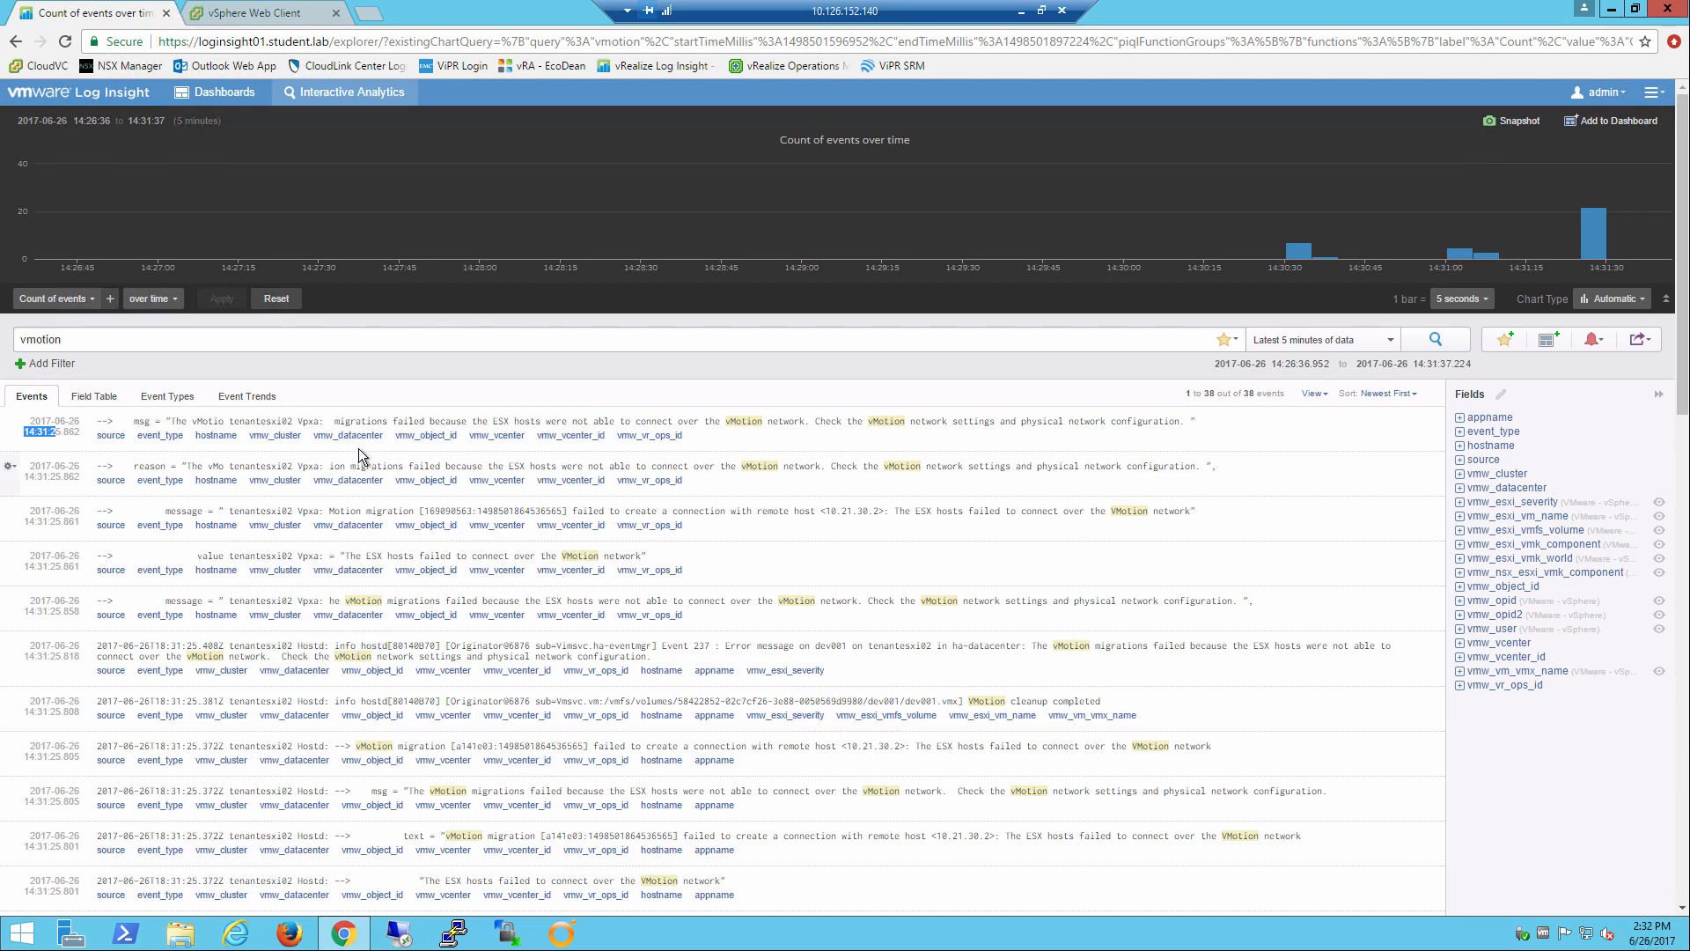
mouse_move(585, 436)
click(292, 15)
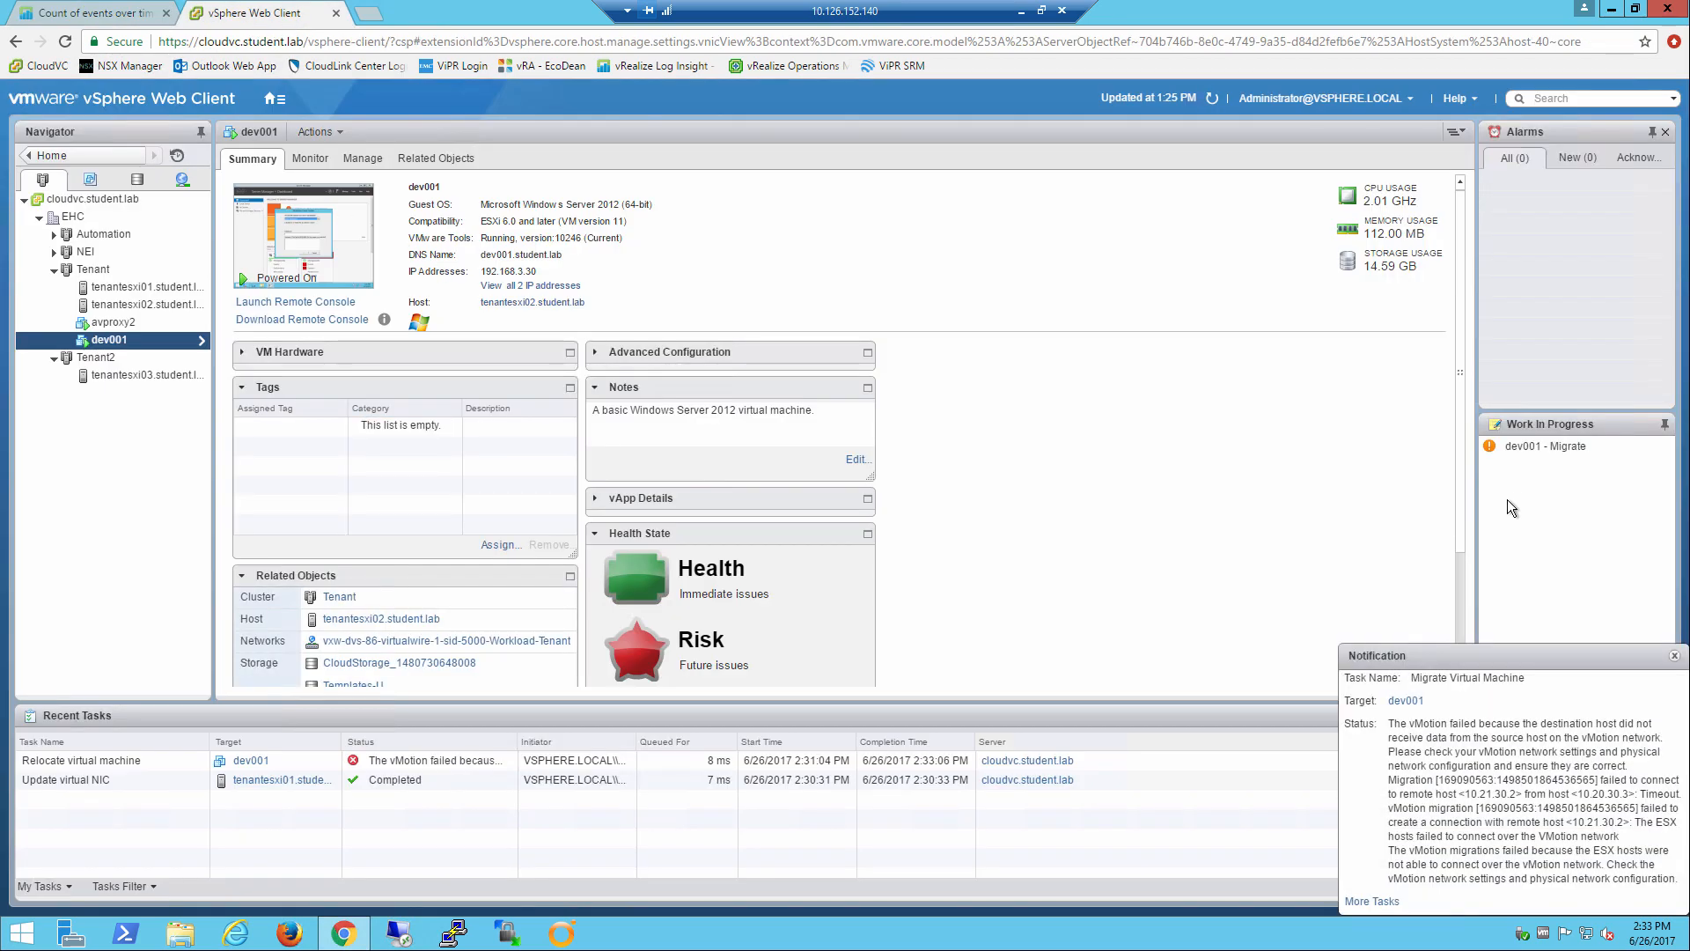
click(1675, 658)
Set the static IPv4 address of the vmk1 vMotion adapter on tenantesxi01 to 10.20.30.2.
click(128, 288)
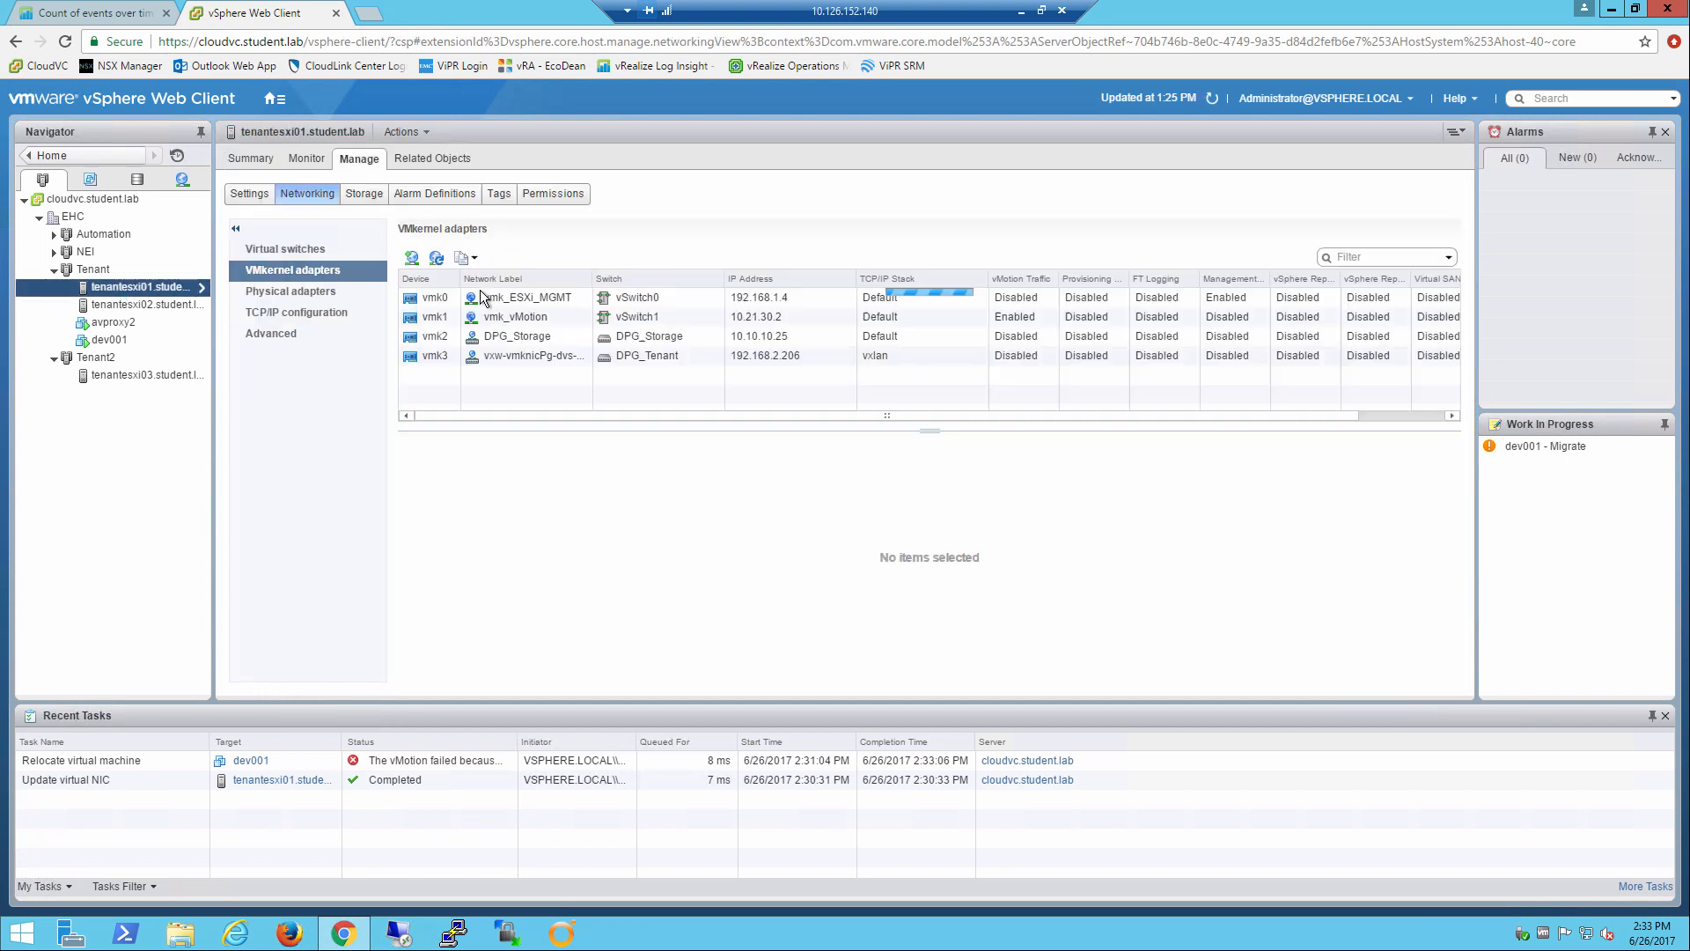
click(685, 315)
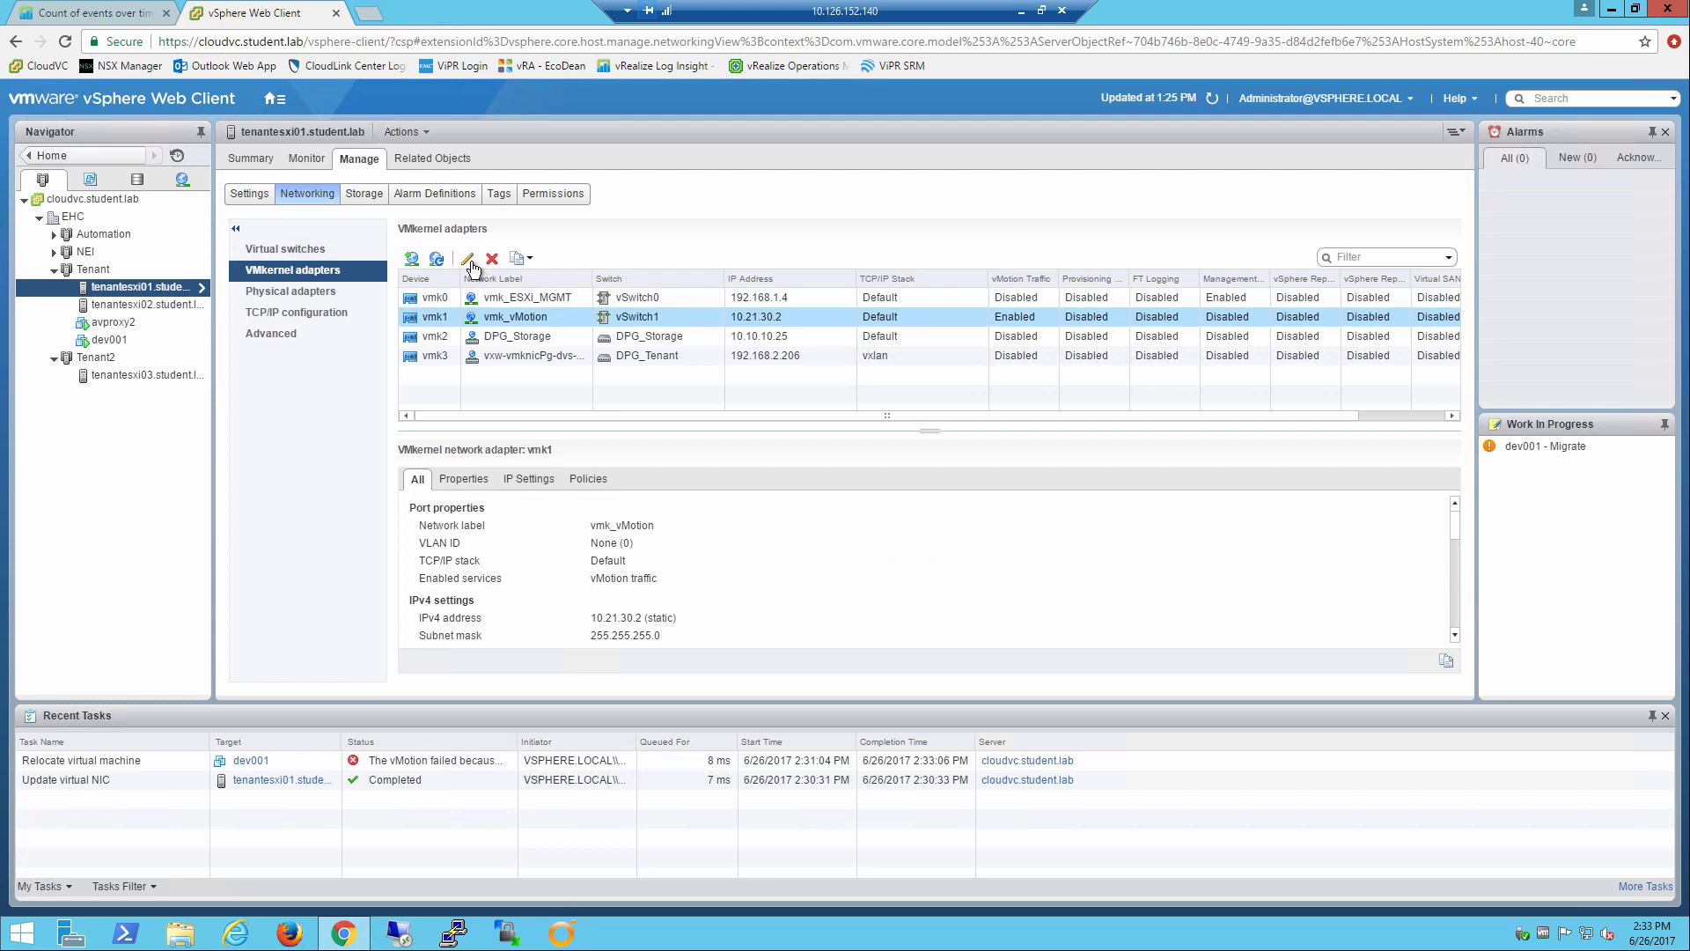
click(467, 259)
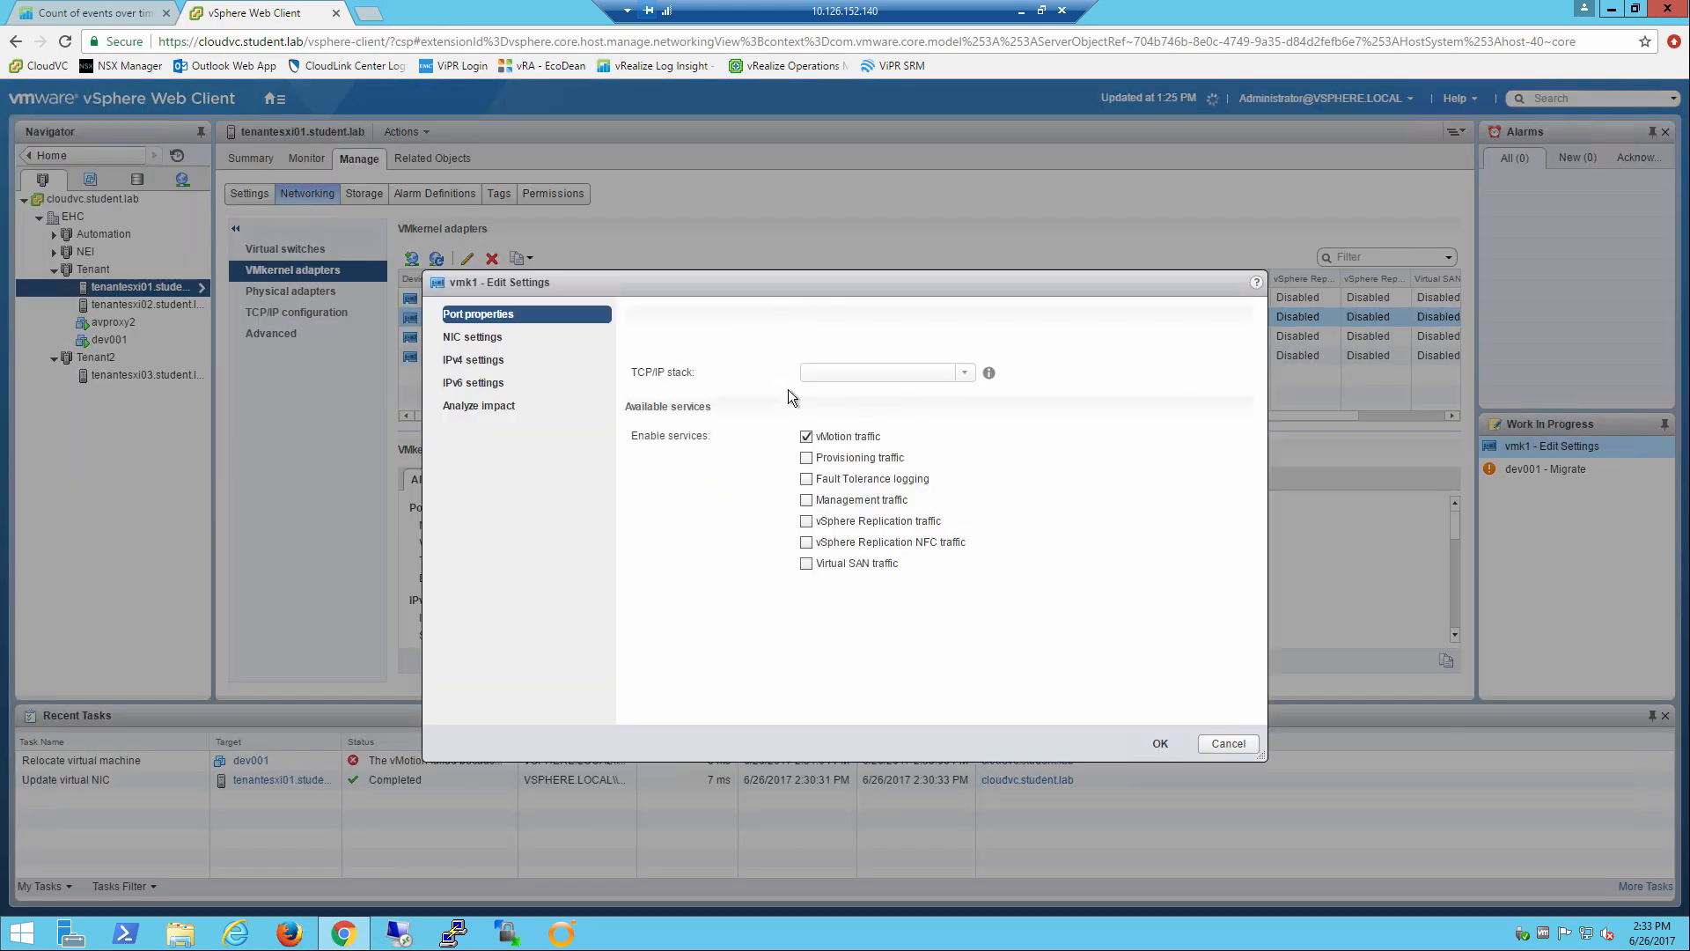
click(469, 363)
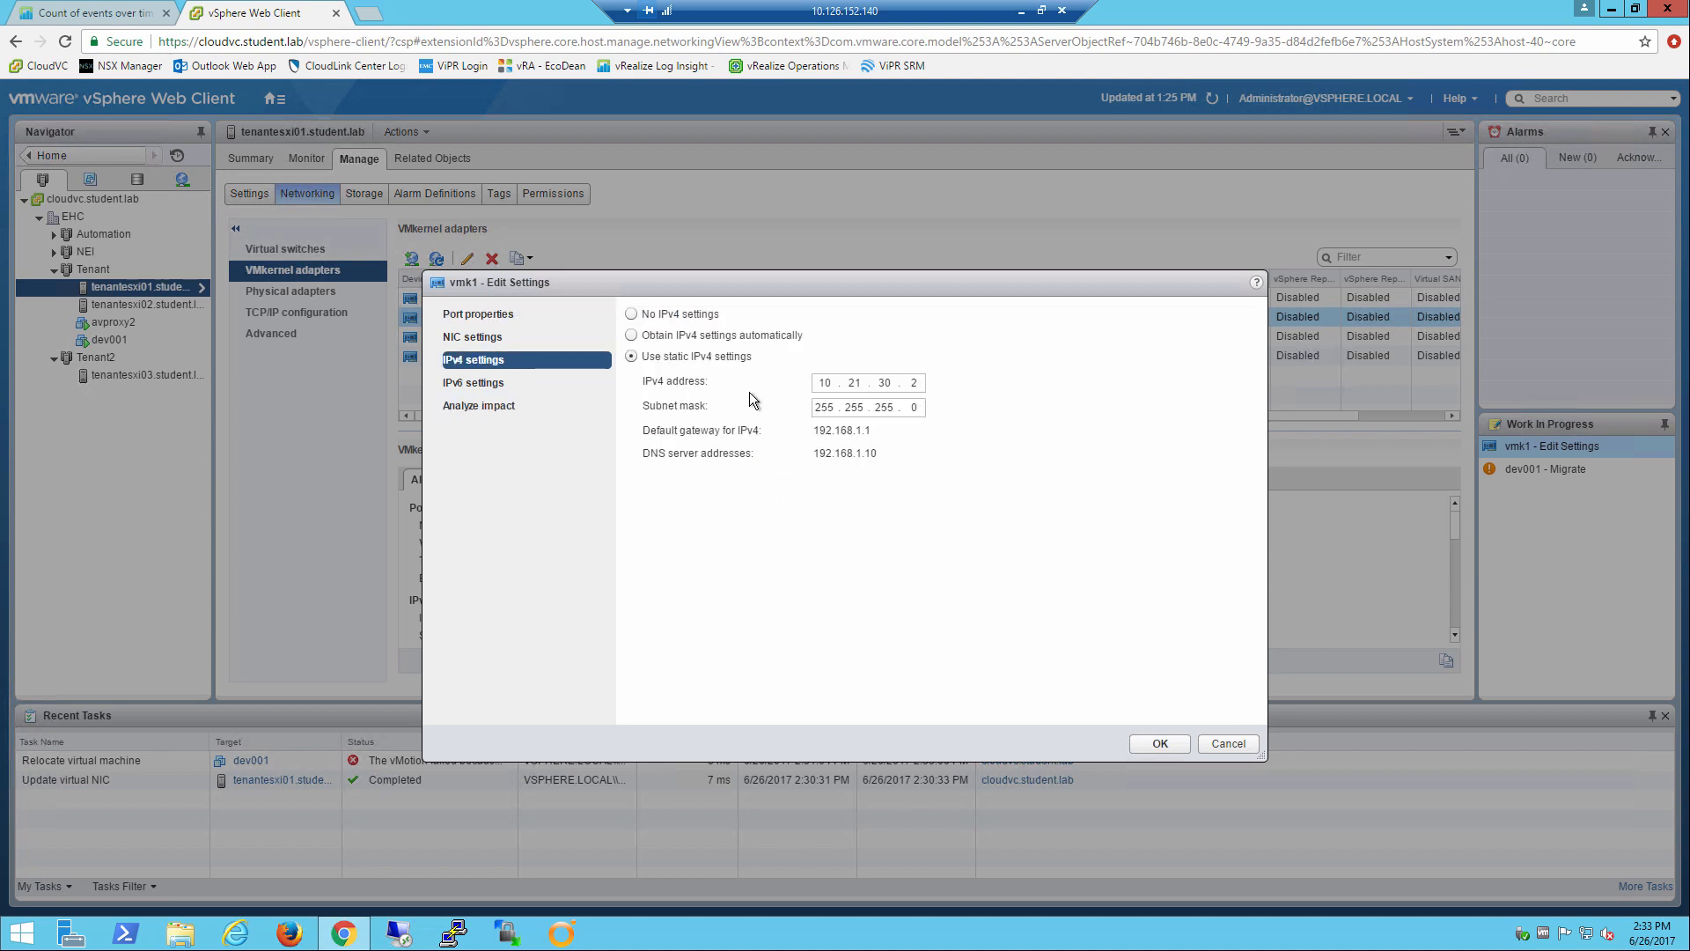
click(859, 384)
key(BackSpace)
text(0)
click(1158, 744)
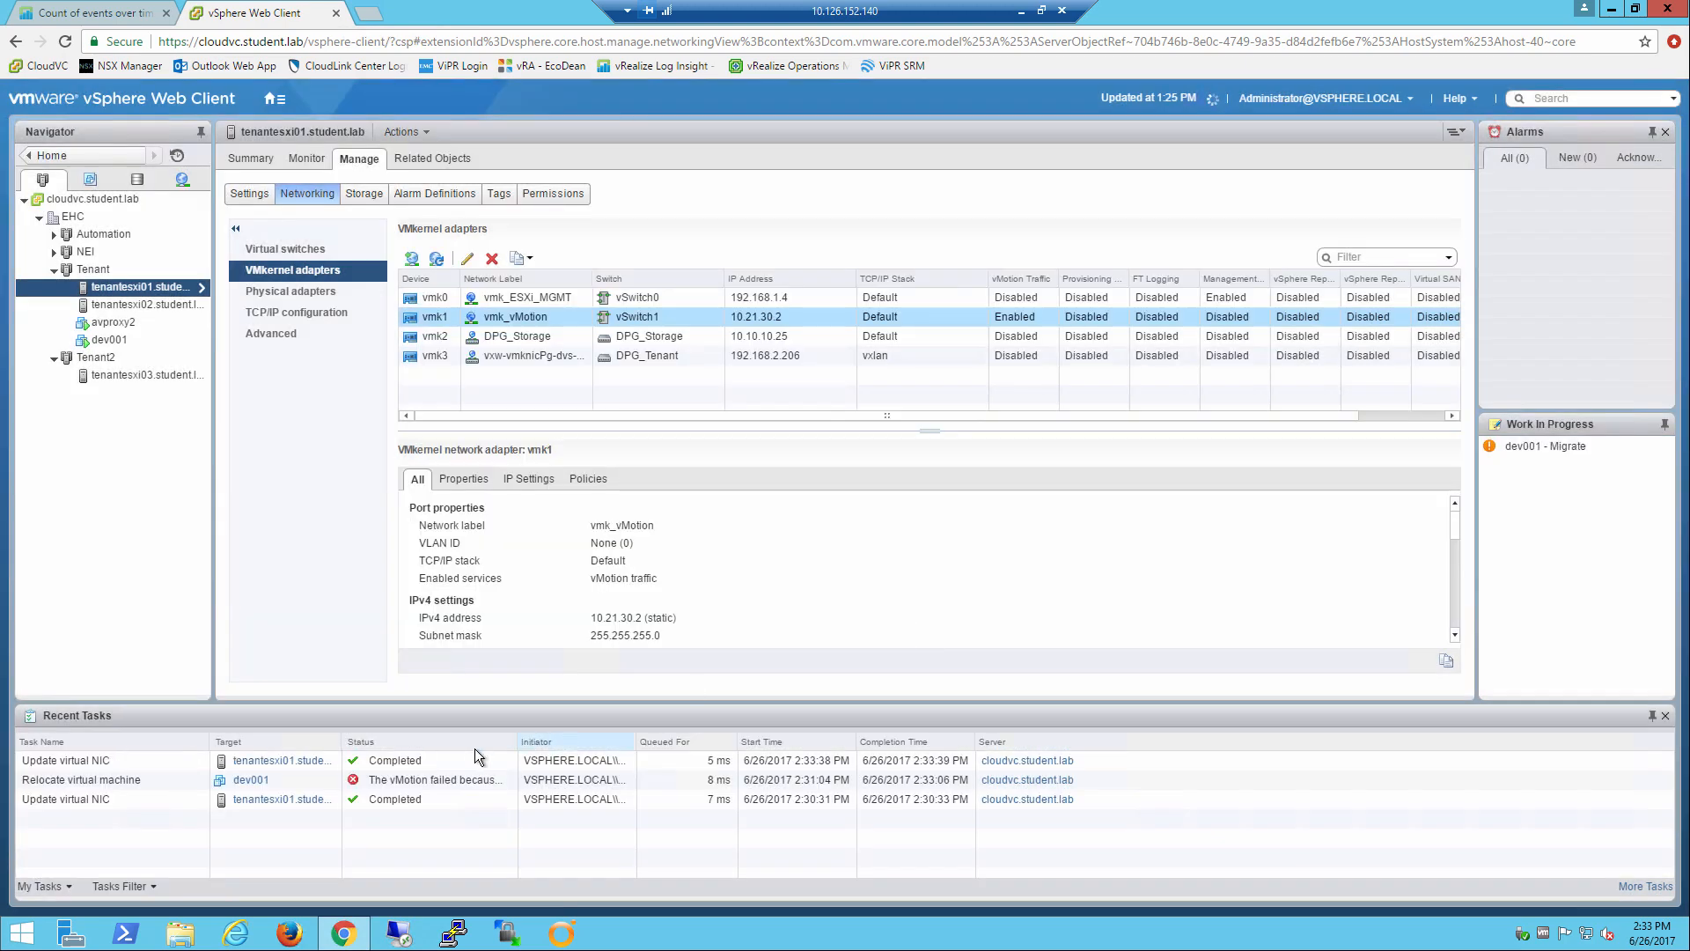
Reopen the pending dev001 migration from the work in progress and run it again with the same settings.
click(1558, 445)
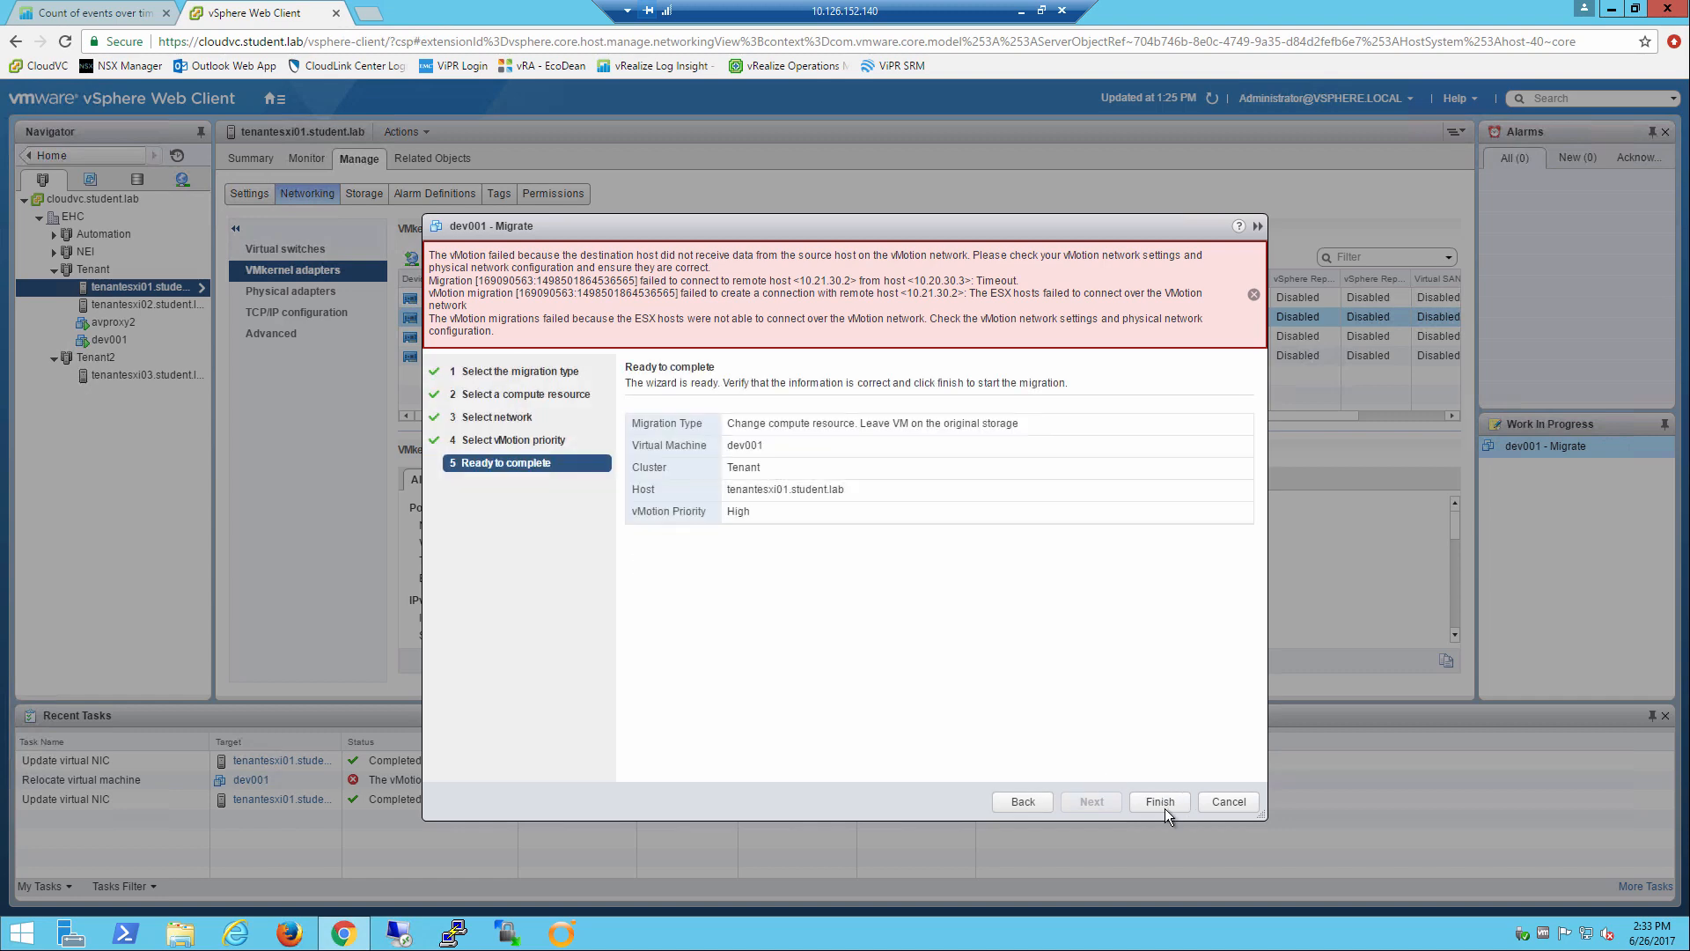
click(1164, 805)
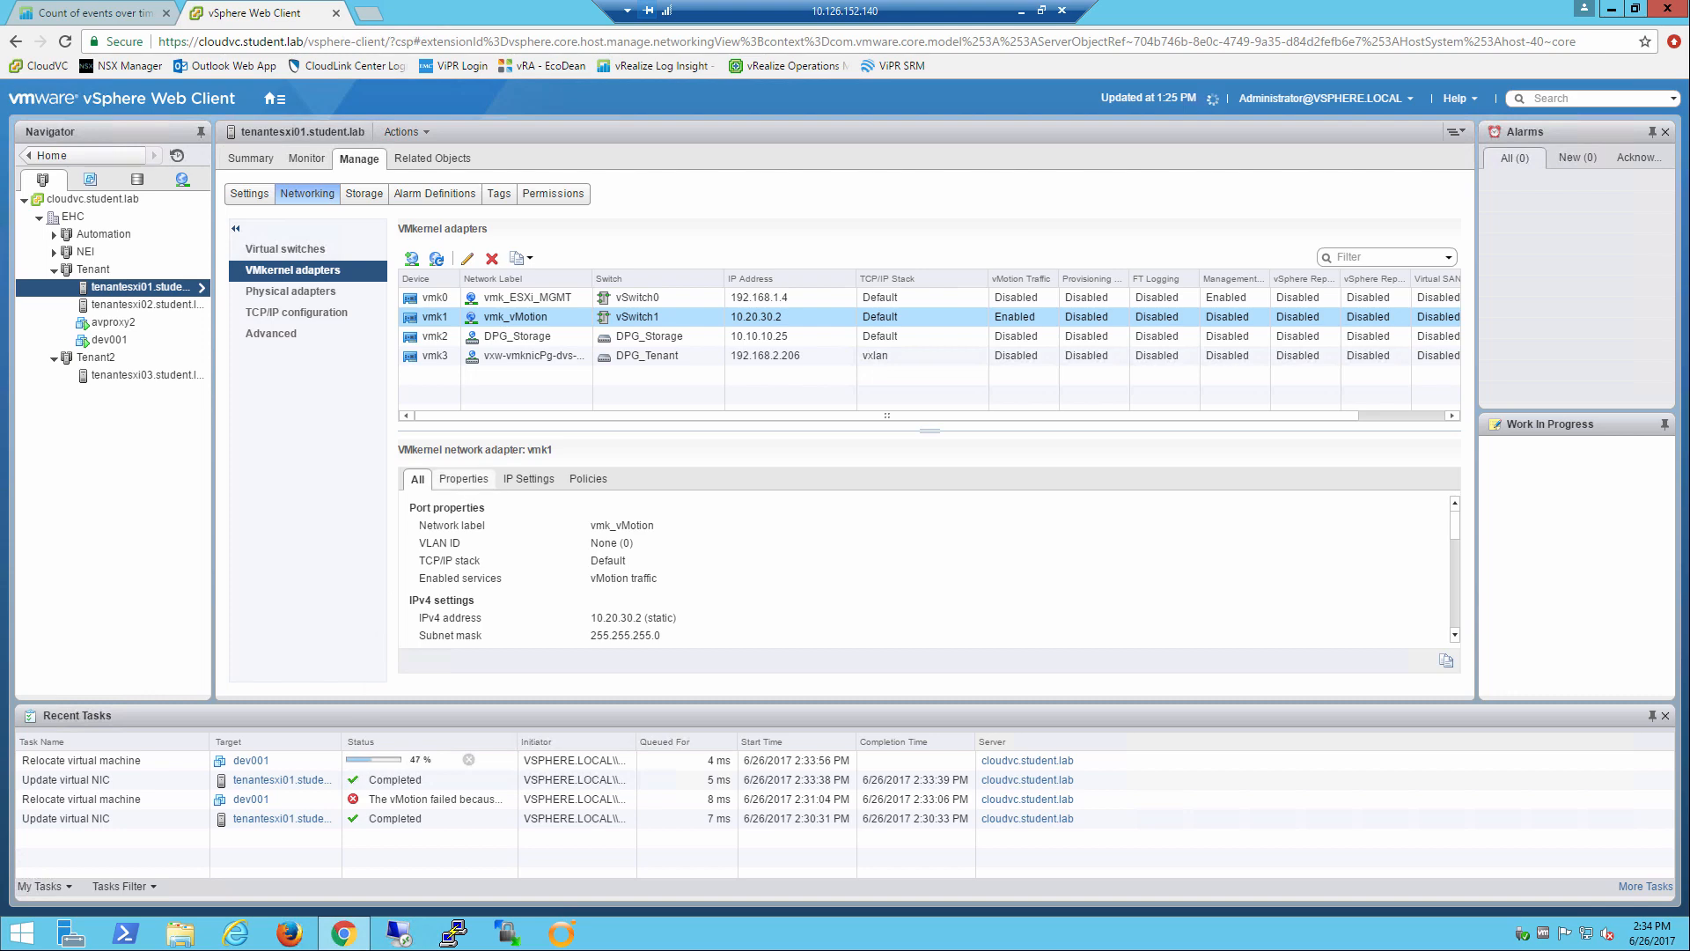
Switch to Log Insight and rerun the "vmotion" search over the latest 5 minutes to refresh the events.
click(74, 12)
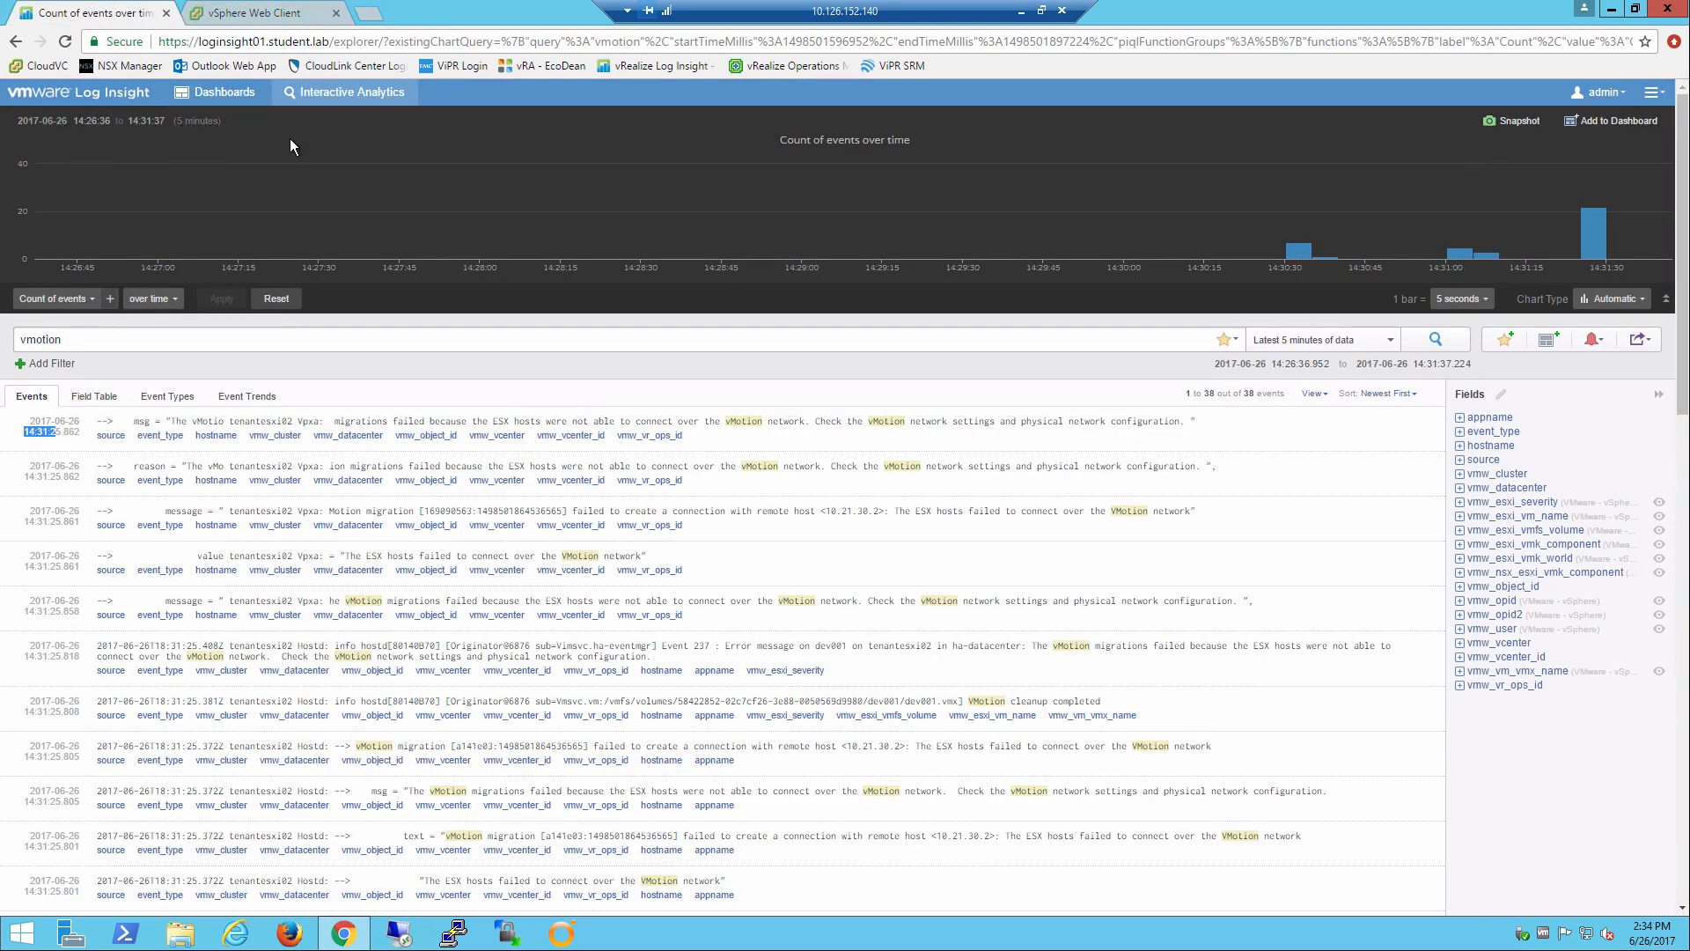
click(1436, 339)
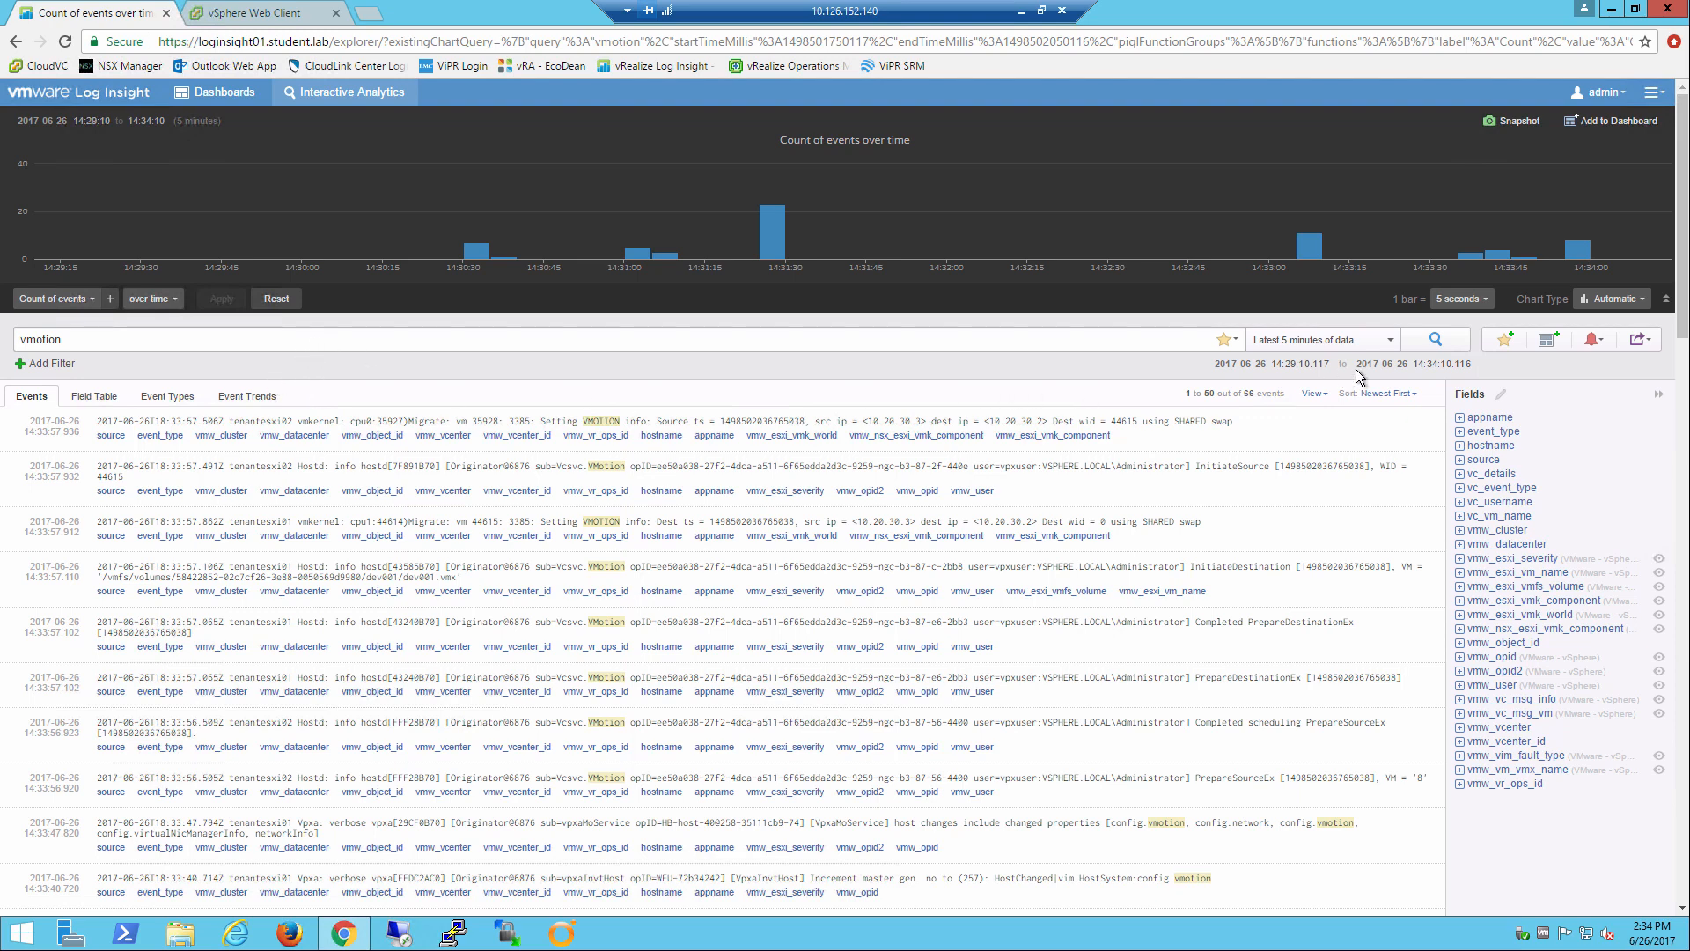
click(1435, 341)
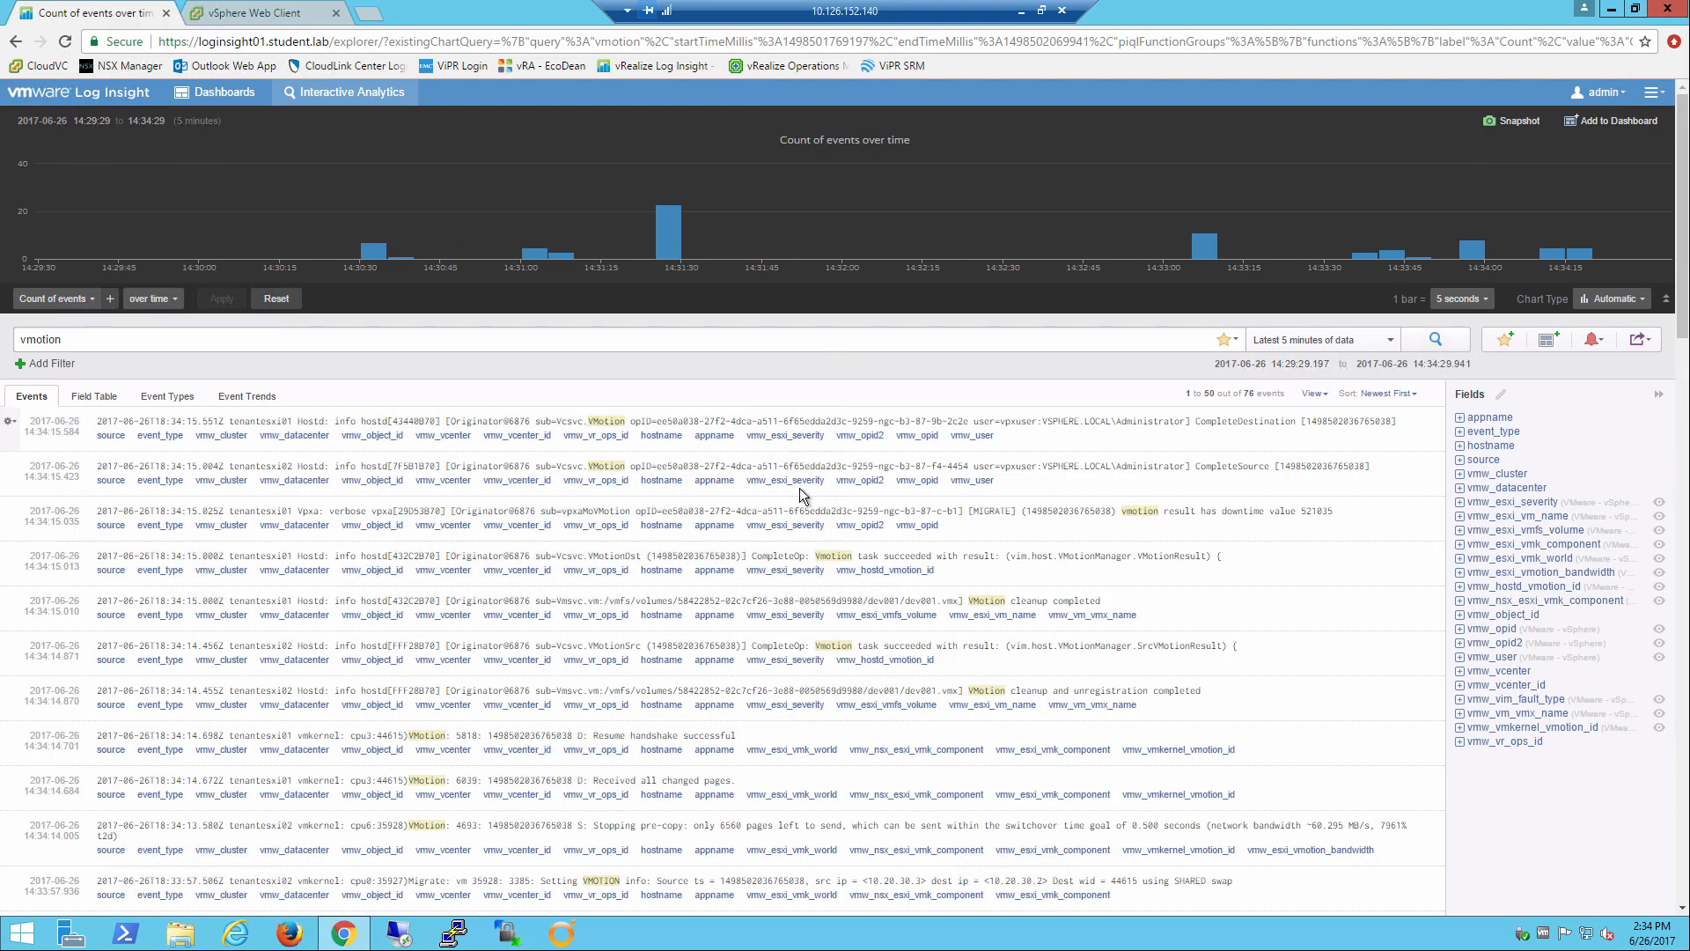
Highlight the VMotionDst CompleteOp message, and compare it with the dev001 relocation task's status in vSphere Web Client before returning to Log Insight.
drag(751, 556, 1003, 566)
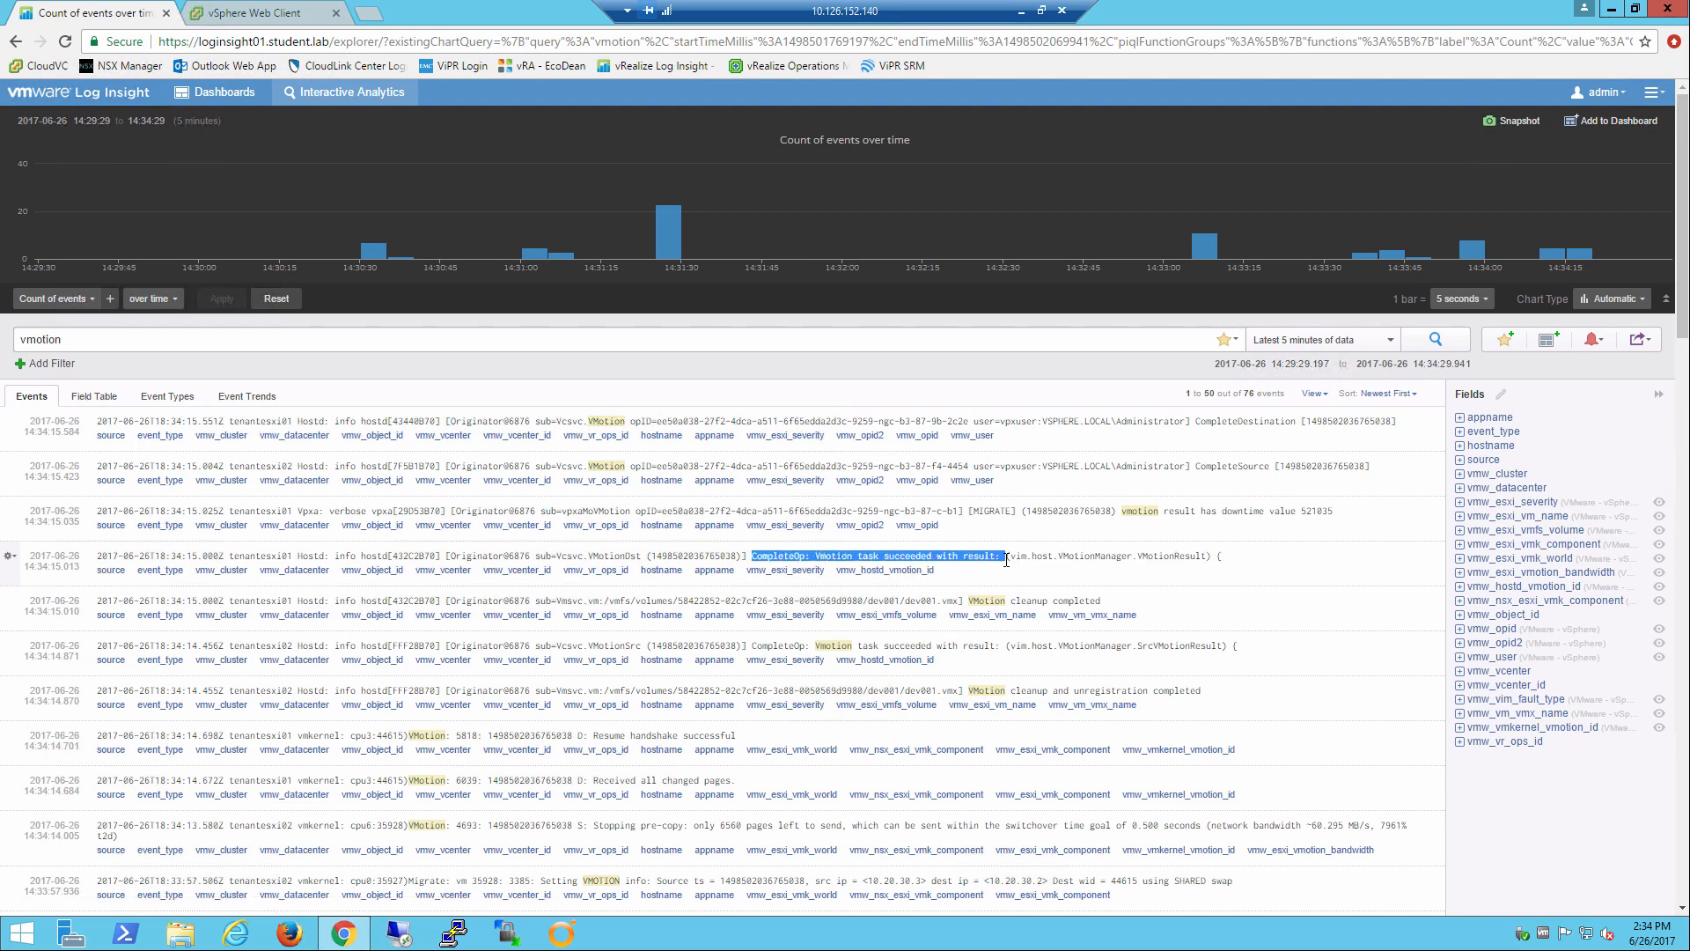
click(264, 13)
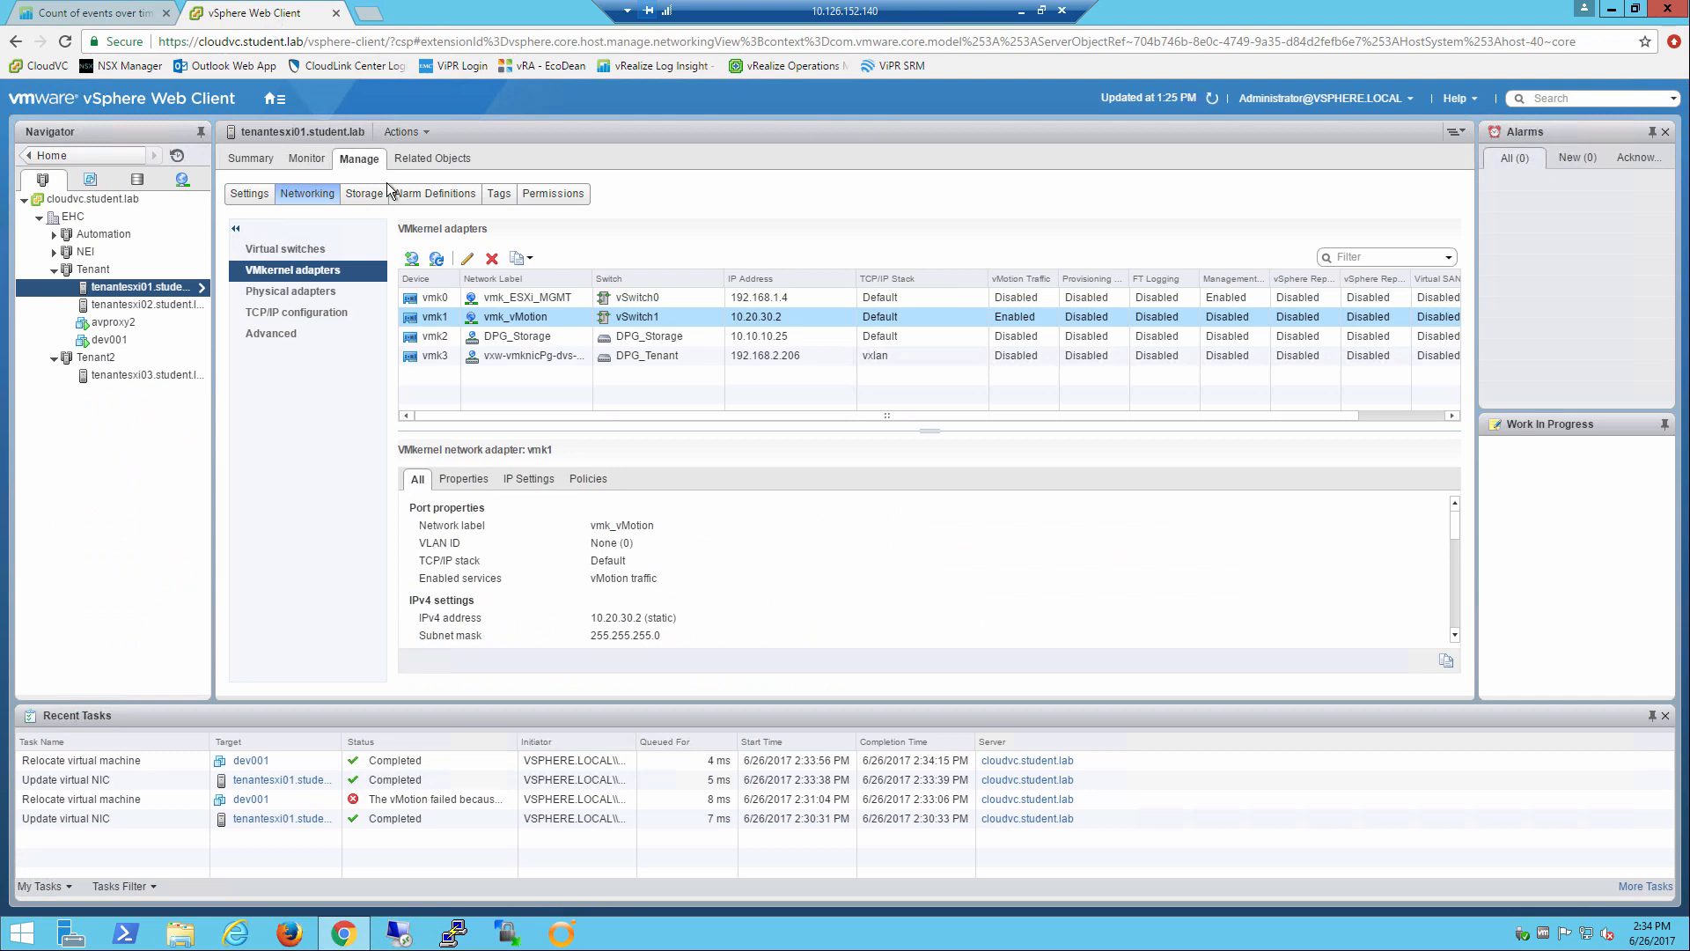
click(84, 13)
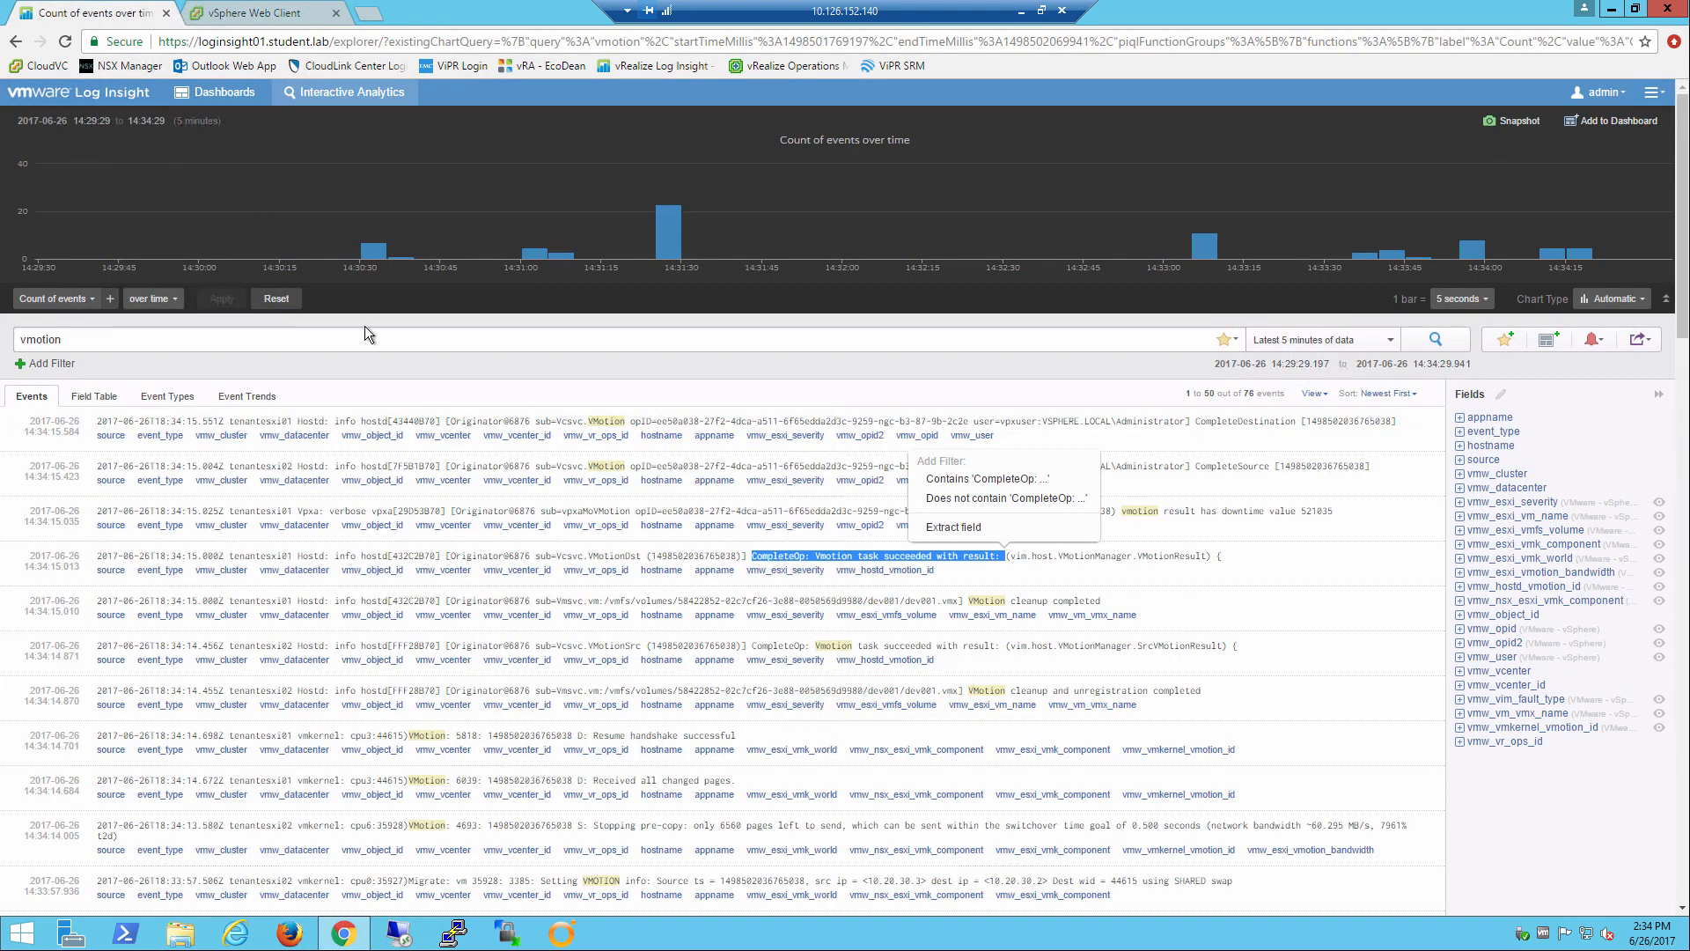